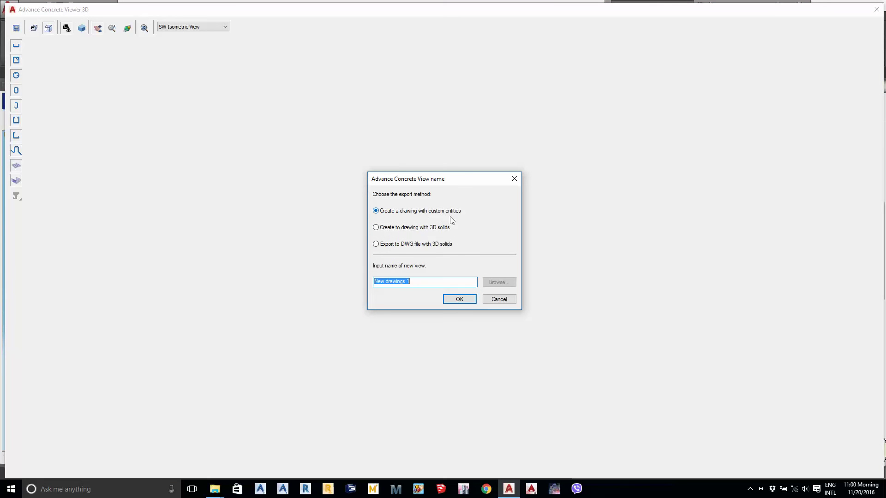
Export the 3D rebar view to a drawing with 3D solids named New drawings 1.
click(424, 229)
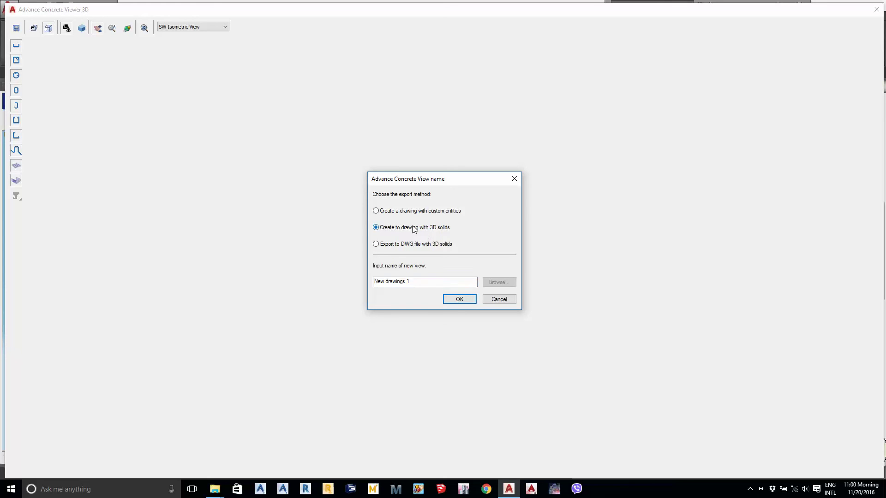
click(460, 300)
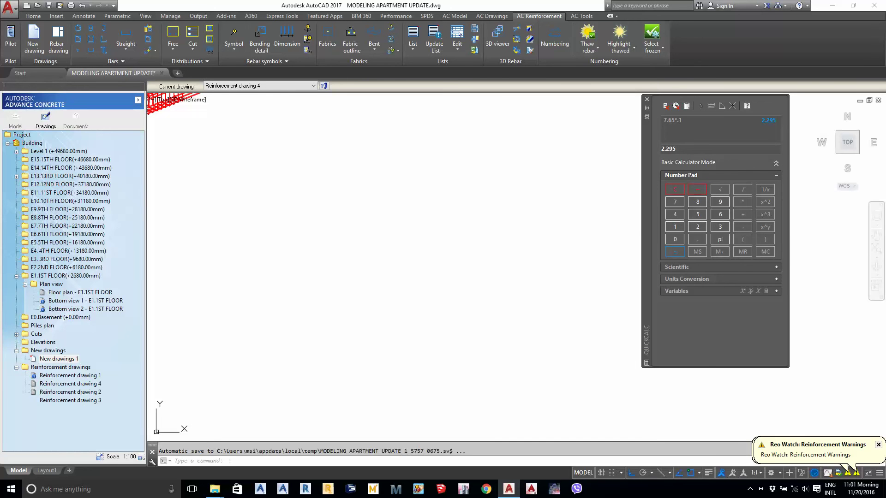
Set the visual style of the exported rebar drawing to Shaded with edges.
scroll(325, 296, up, 10)
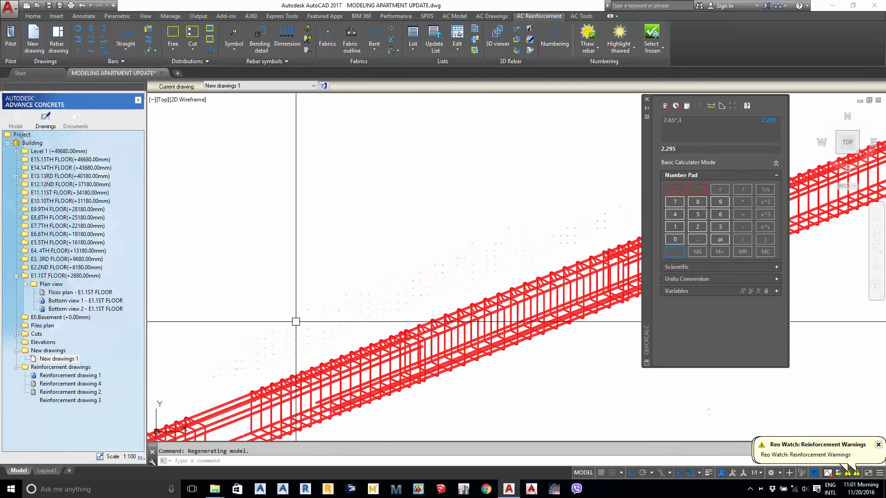
scroll(325, 296, up, 4)
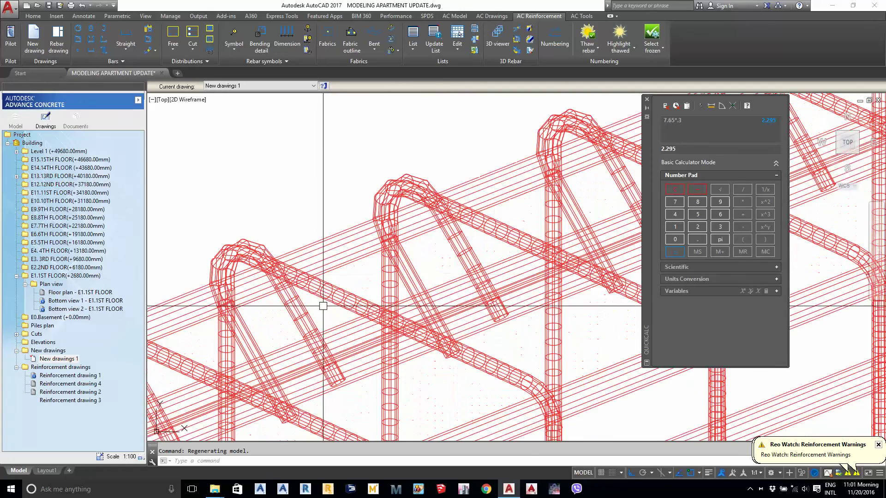
scroll(329, 291, down, 6)
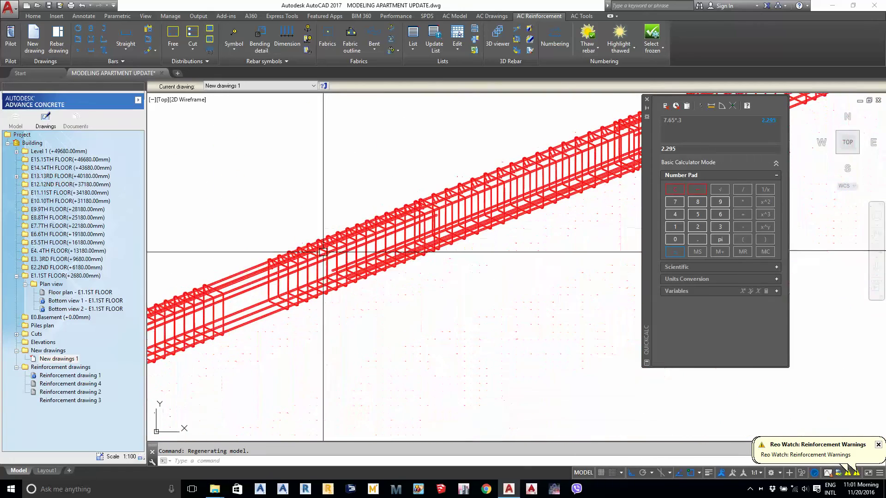
scroll(324, 271, down, 5)
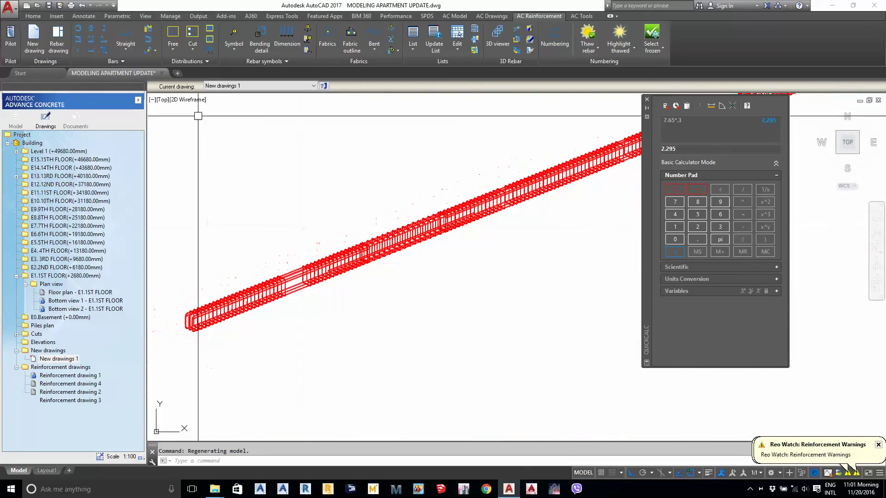
click(188, 100)
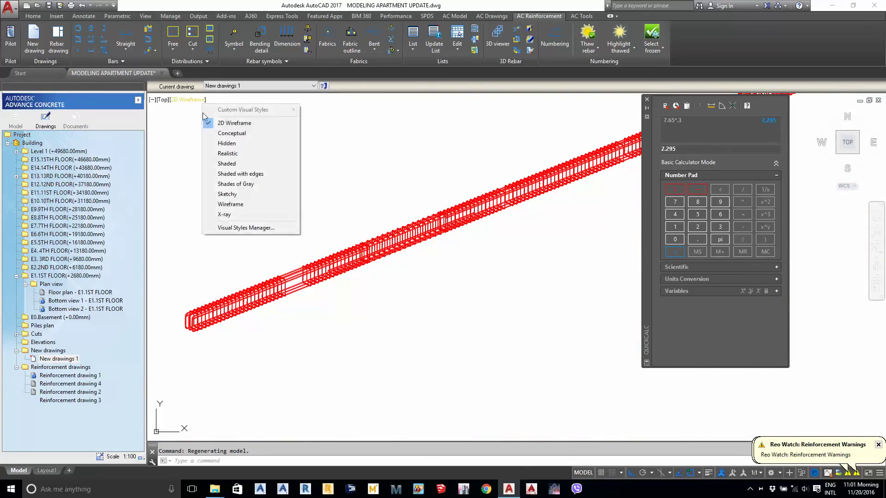
click(233, 174)
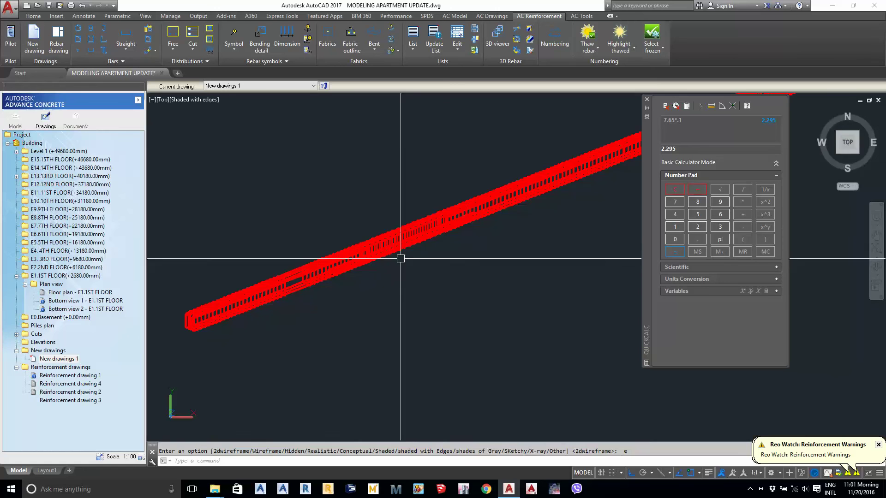
Examine the shaded beam cage up close, including the stirrup hooks and longitudinal bars.
middle_drag(402, 253, 415, 273)
scroll(416, 272, up, 2)
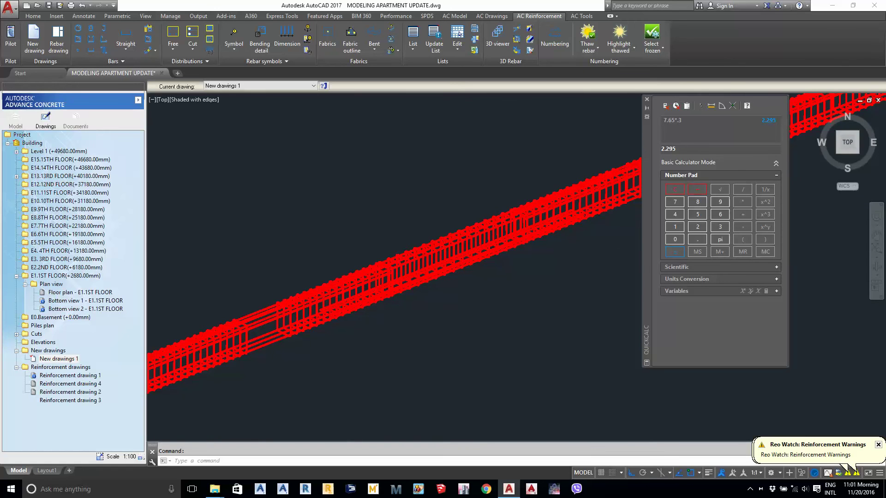
scroll(382, 249, up, 5)
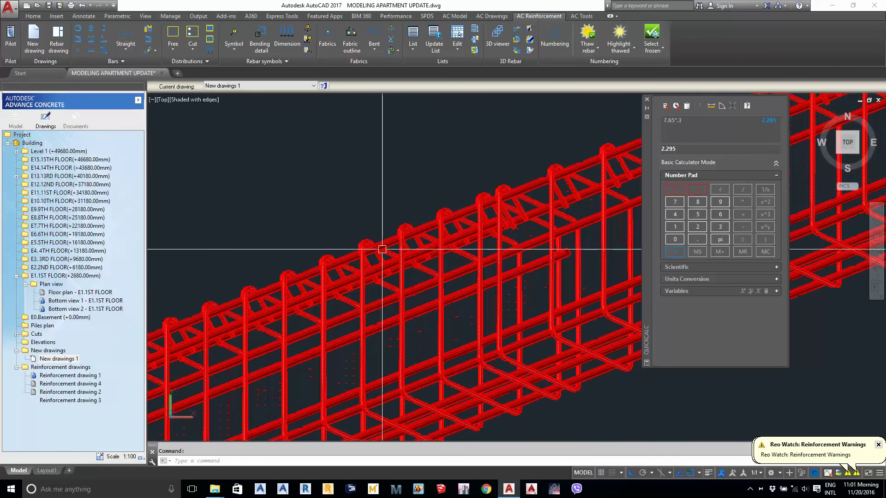
scroll(415, 238, up, 6)
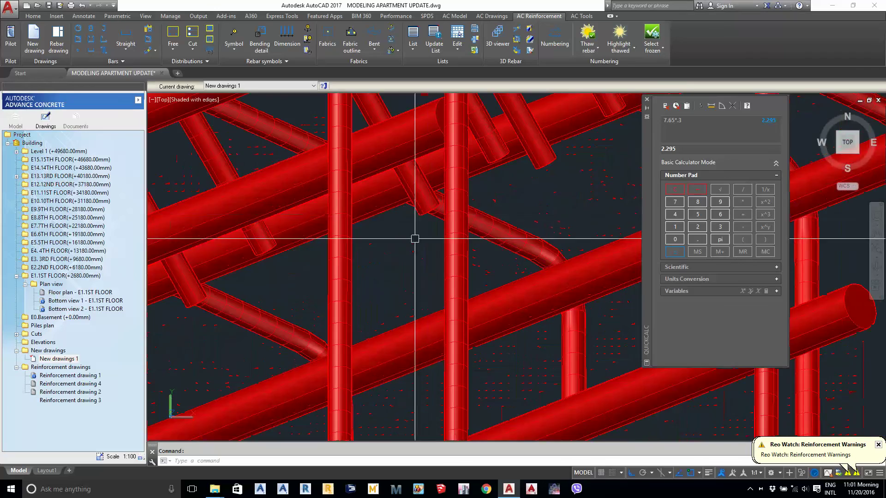
scroll(415, 239, down, 9)
middle_drag(387, 228, 403, 250)
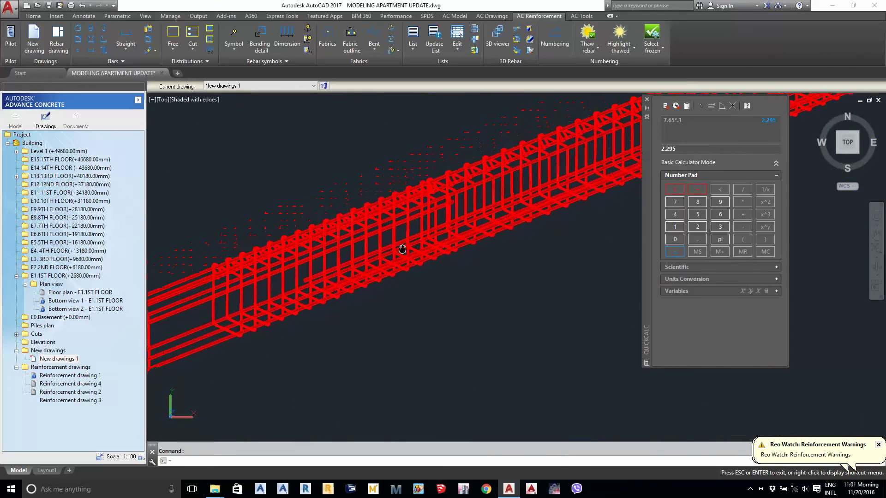
scroll(402, 249, up, 10)
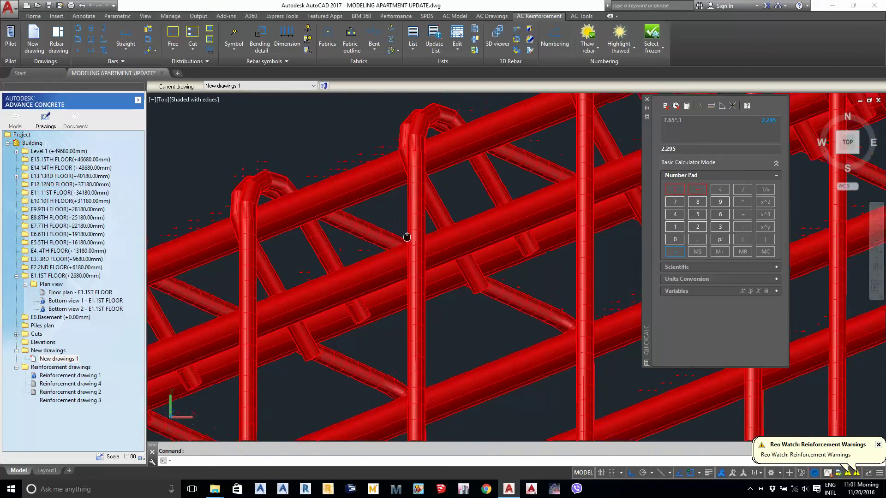
scroll(415, 187, down, 2)
scroll(416, 181, up, 10)
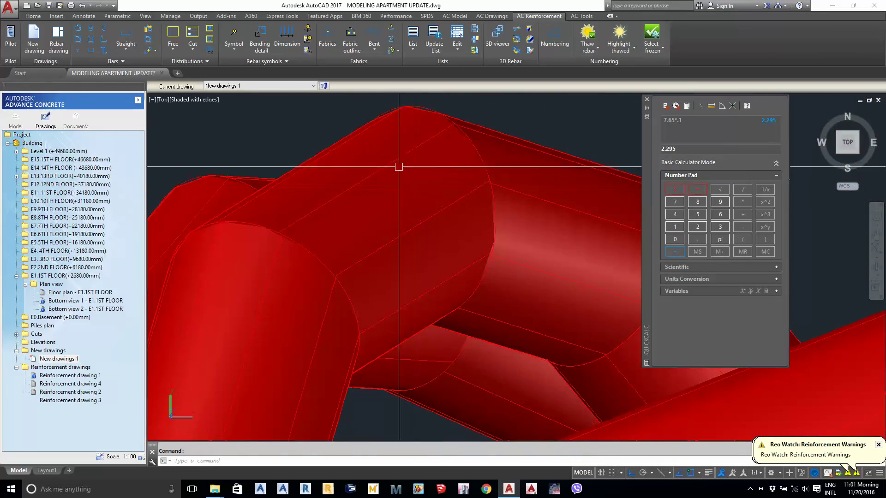
Select one stirrup solid, clear the selection, and inspect the whole beam cage from other 3D angles.
click(399, 167)
scroll(399, 167, down, 10)
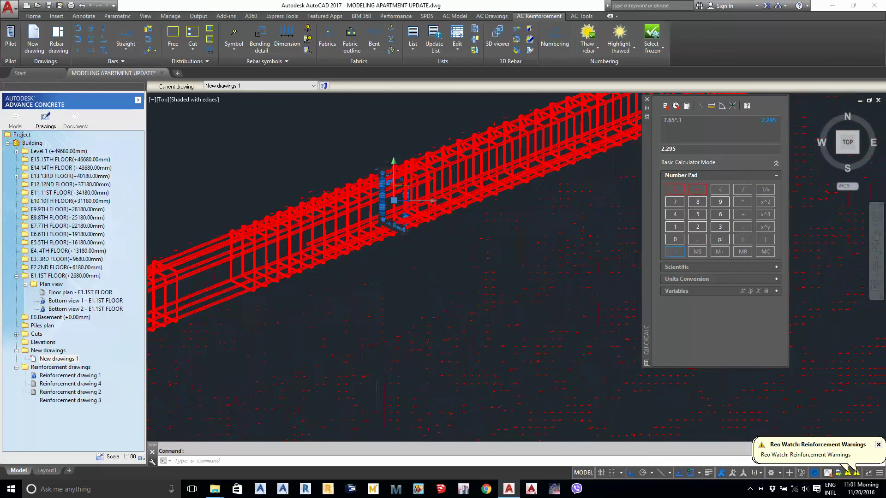
shift+middle_drag(384, 196, 391, 272)
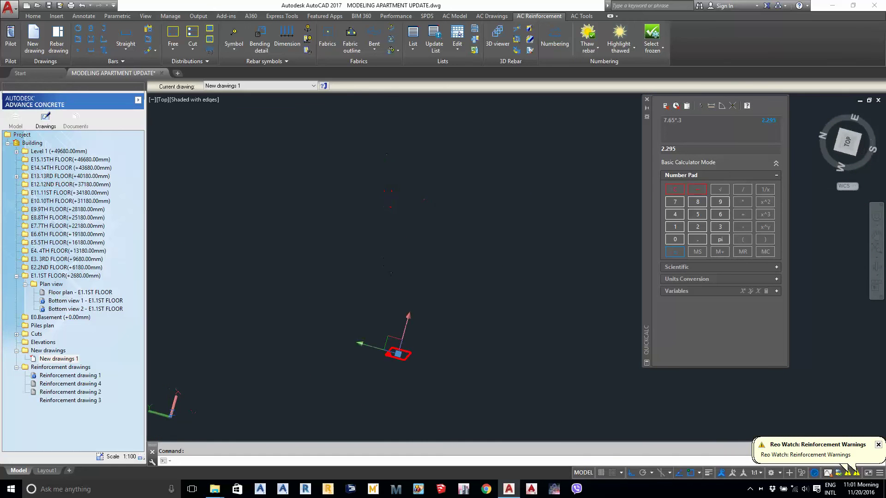
key(Escape)
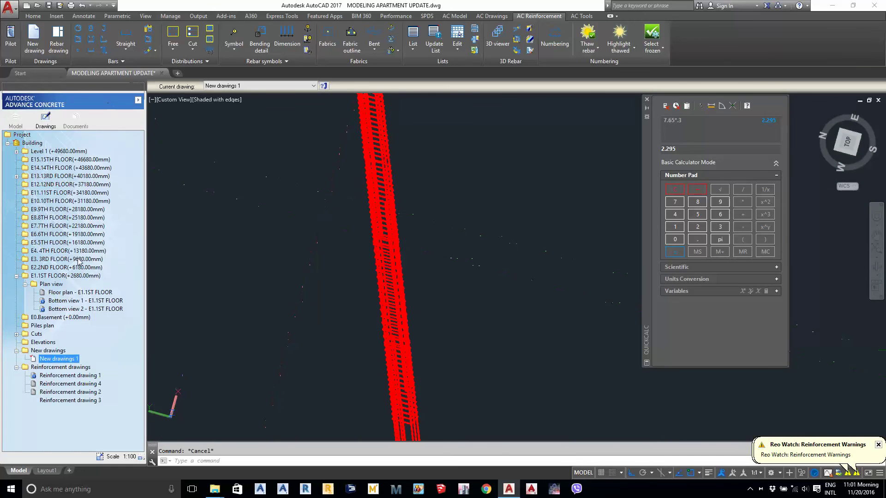
scroll(410, 210, up, 8)
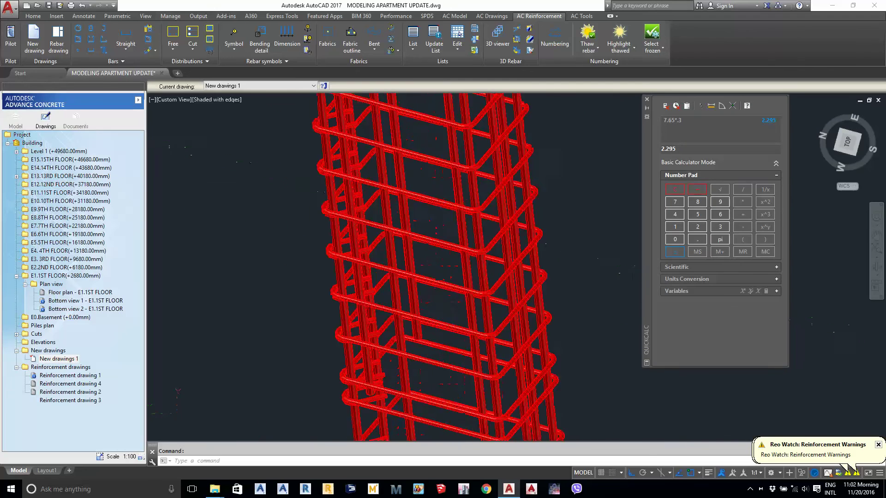
scroll(414, 206, up, 10)
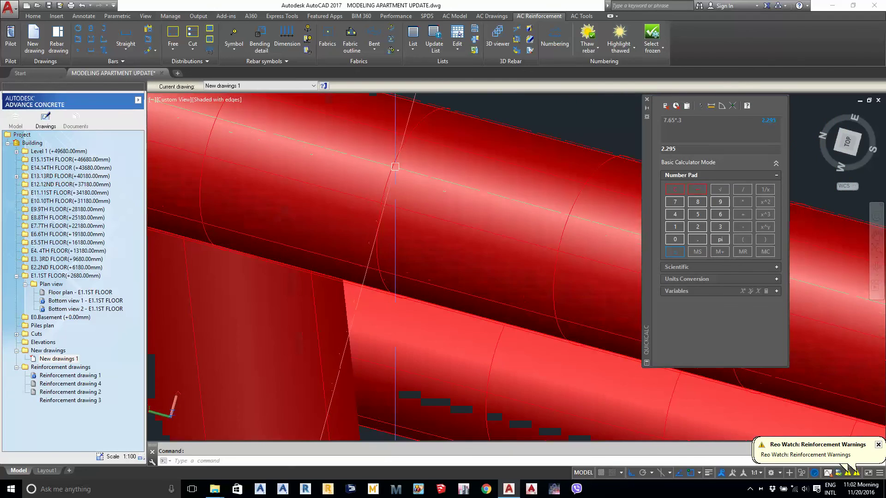
scroll(383, 193, down, 15)
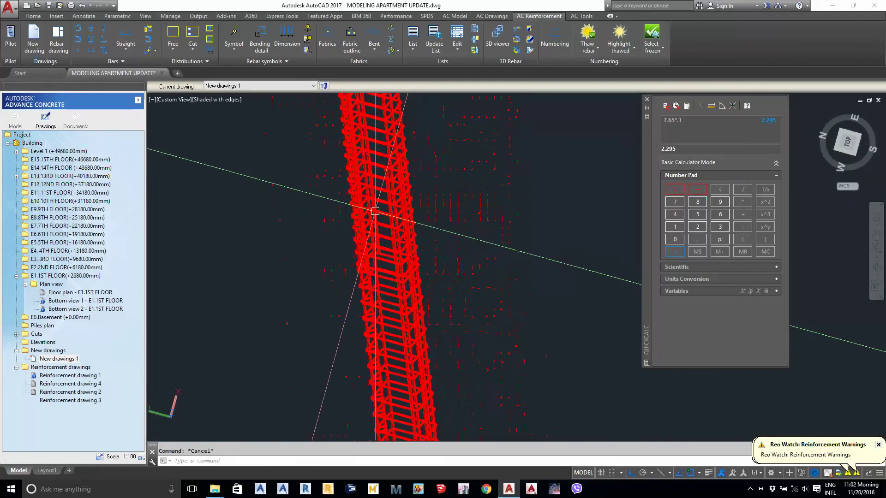
scroll(372, 213, down, 2)
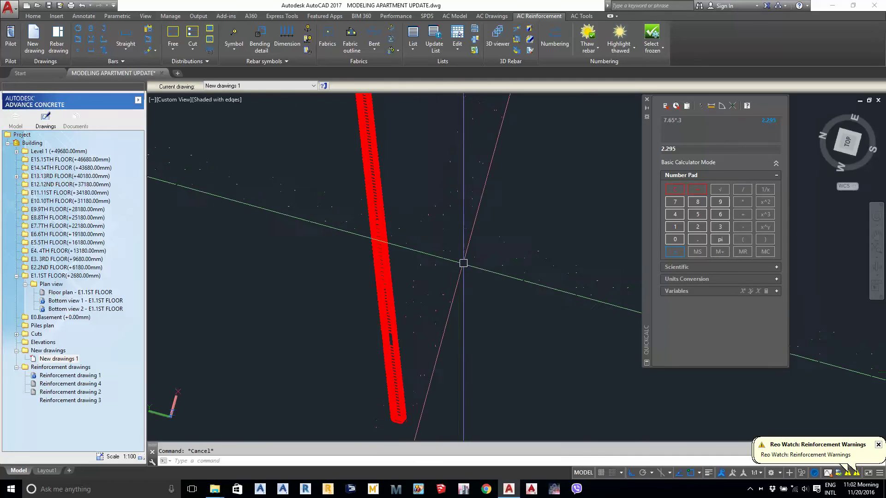
shift+middle_drag(460, 270, 360, 297)
scroll(360, 295, down, 6)
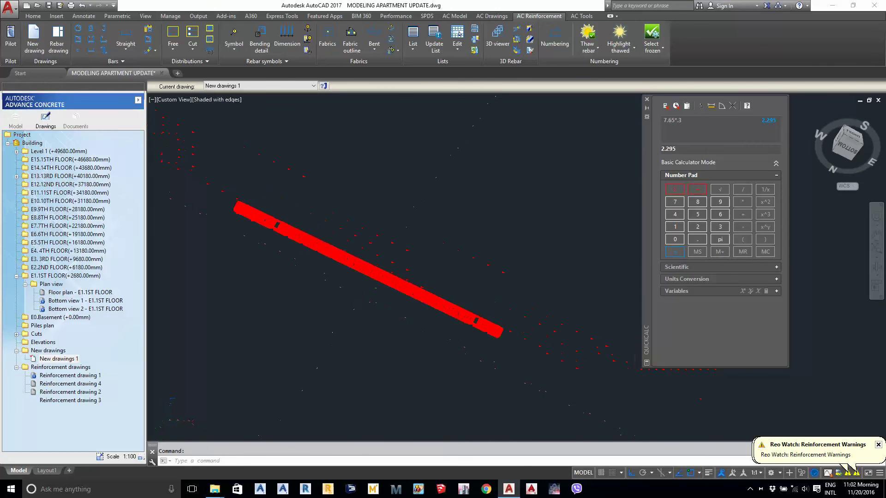
Open Reinforcement drawing 4 and close the QuickCalc calculator.
double_click(81, 385)
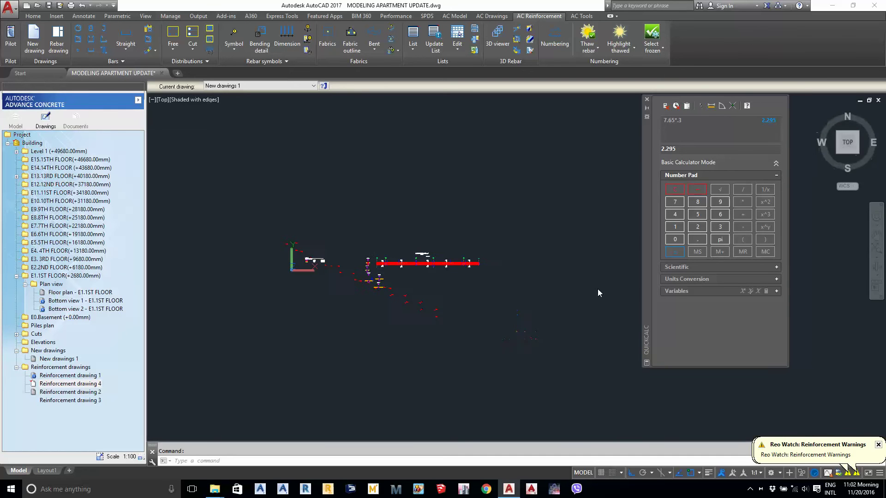
scroll(451, 283, up, 10)
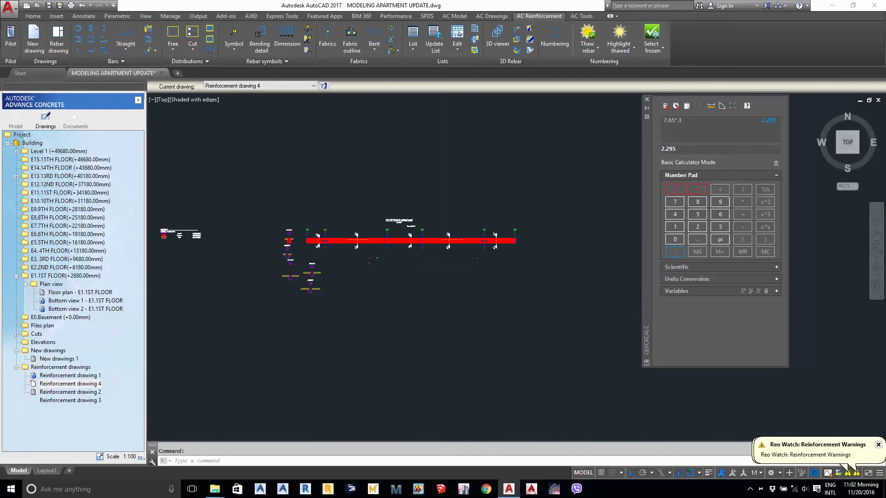
scroll(495, 223, up, 4)
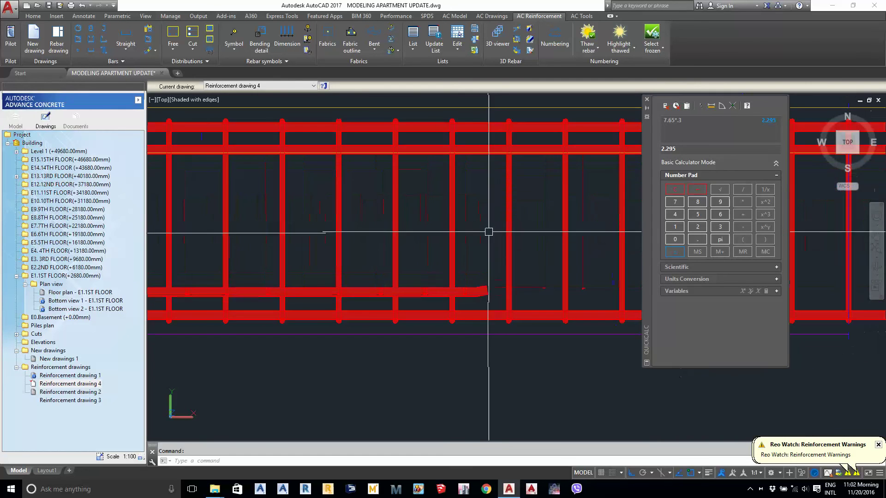
click(647, 99)
Create a bar list of all bars from the beam elevation and its sections, placing it below the elevation.
scroll(600, 217, down, 8)
click(413, 47)
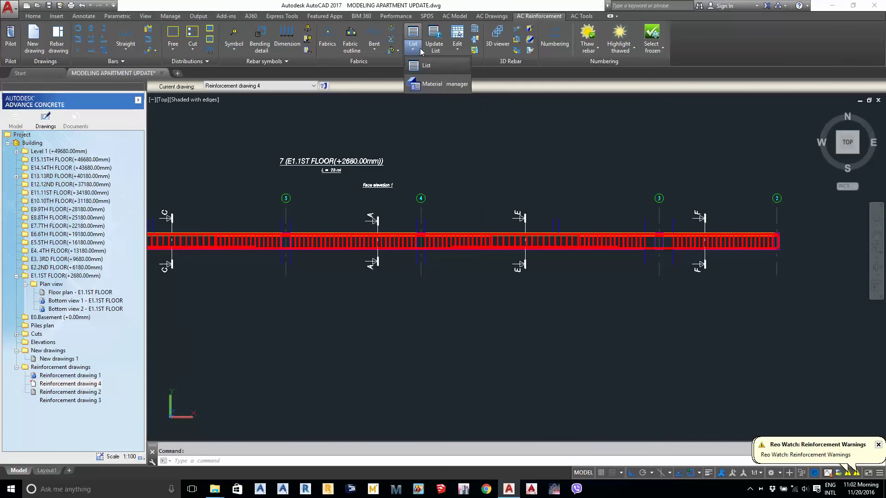
click(424, 73)
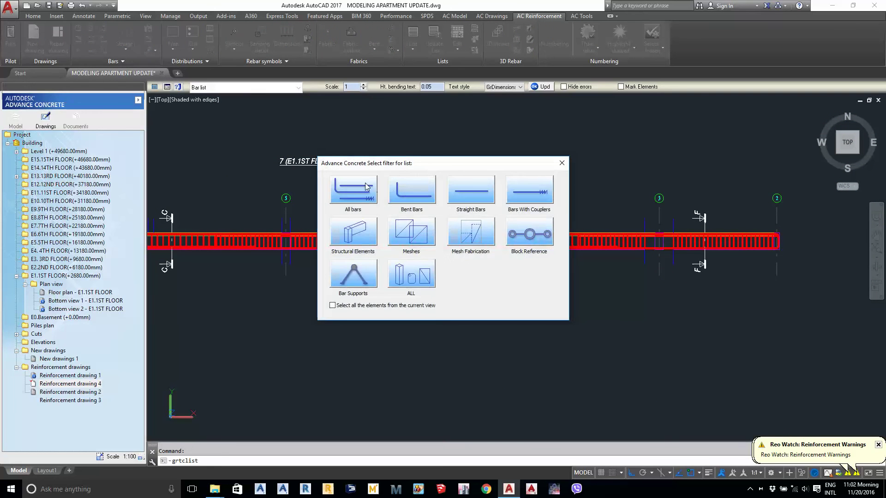
click(367, 187)
scroll(369, 187, down, 6)
click(218, 139)
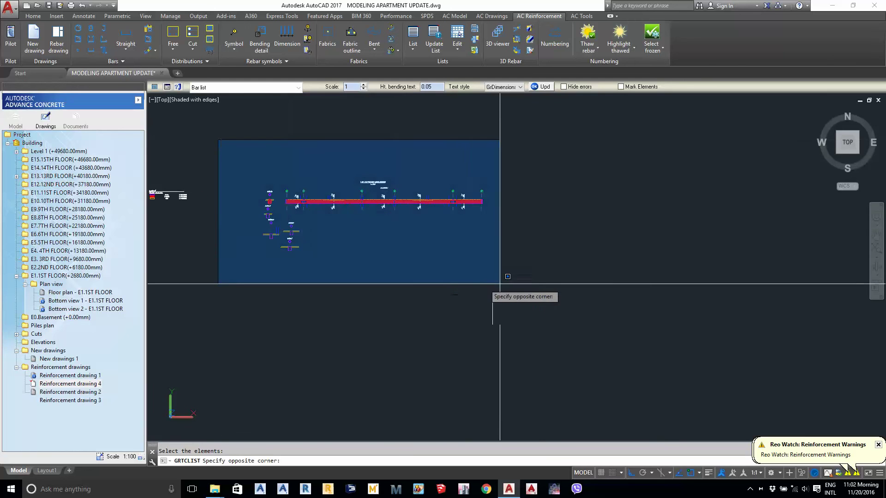
click(526, 286)
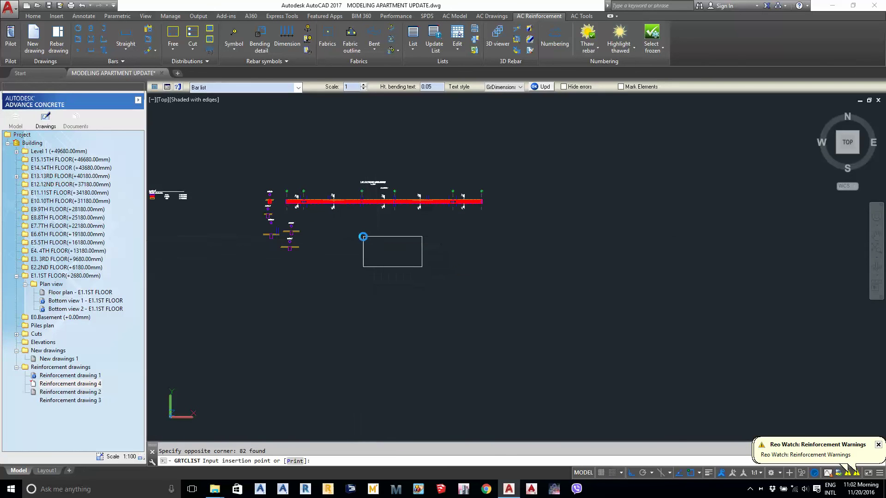
click(361, 237)
Change the inserted bar list's style to ST_LIST BAR.
scroll(383, 251, up, 4)
click(394, 265)
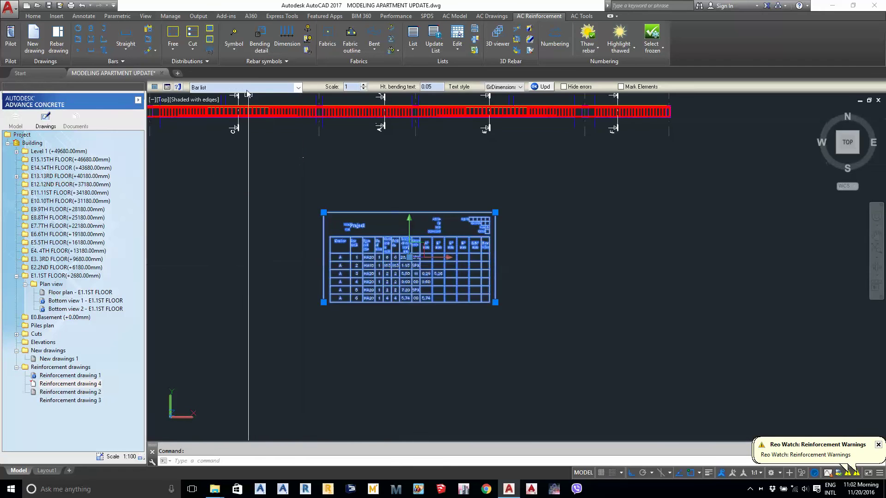
click(298, 87)
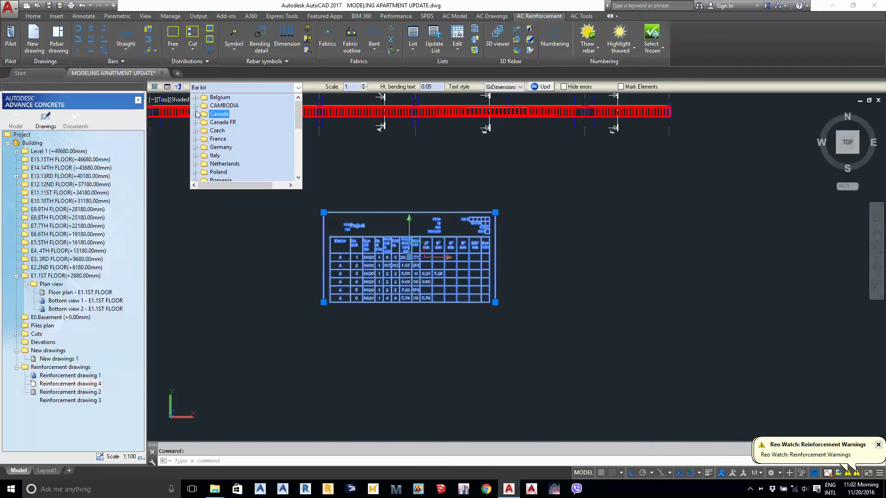
click(195, 114)
click(224, 123)
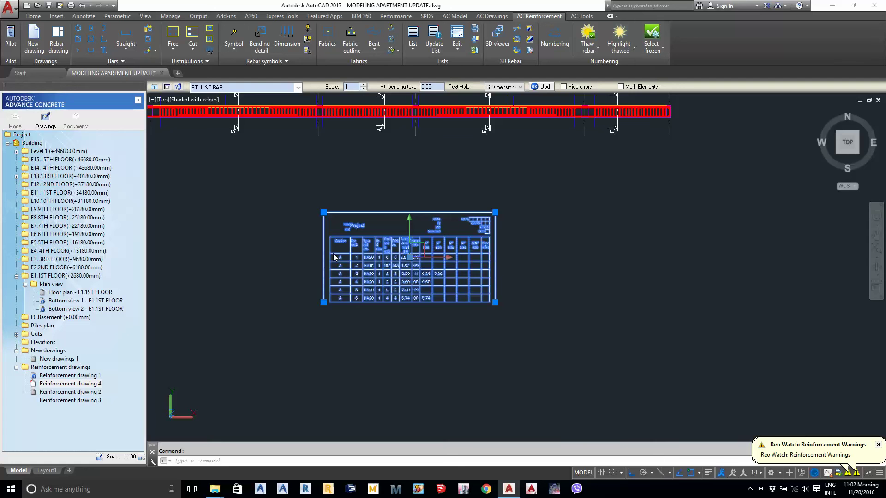
key(Escape)
Set the bar list's bending text height to 0.1.
scroll(467, 281, up, 6)
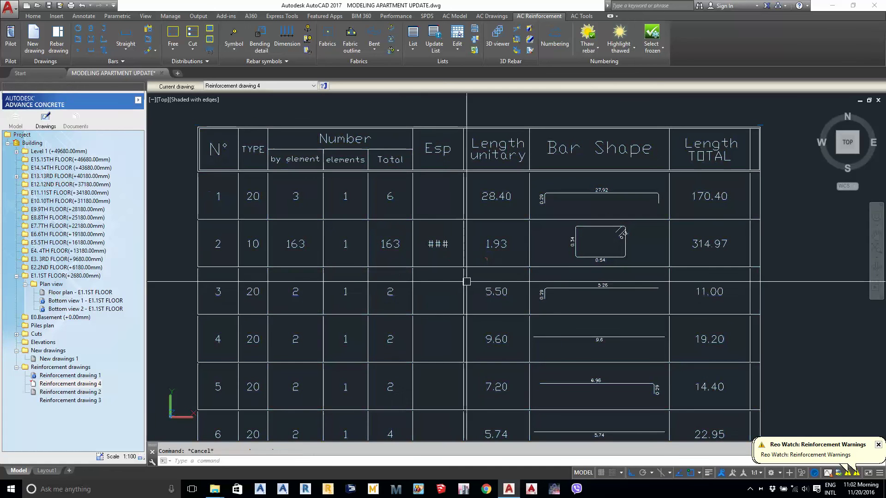
middle_drag(466, 282, 427, 291)
scroll(394, 245, up, 3)
scroll(390, 298, down, 4)
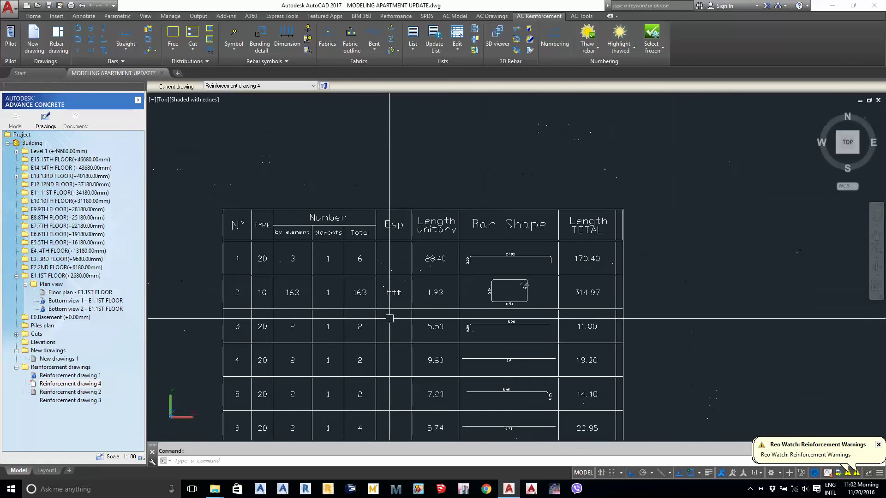
click(530, 258)
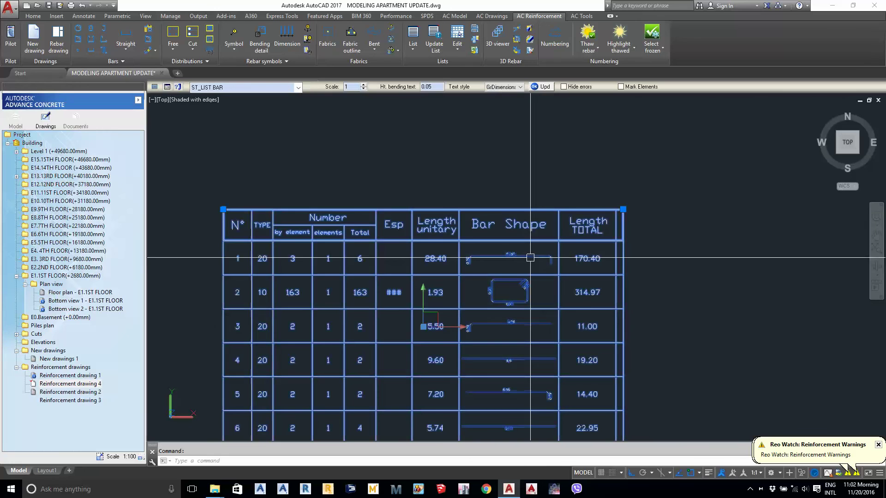
click(441, 87)
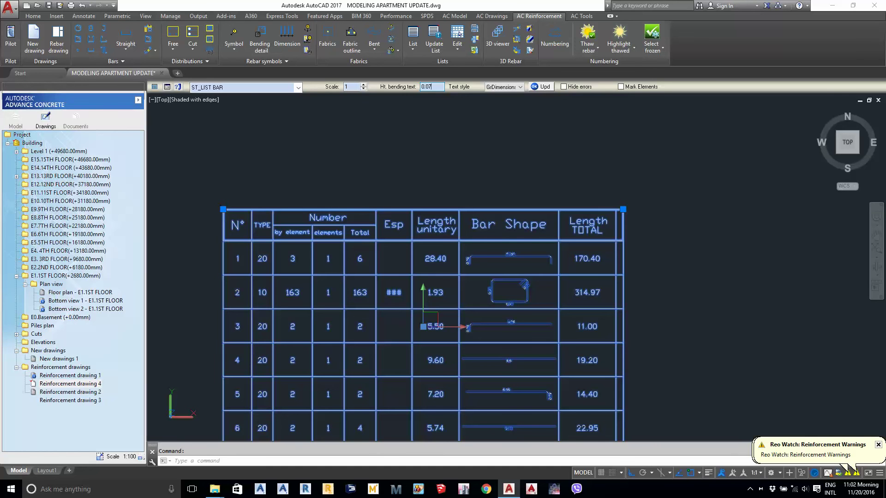
key(Return)
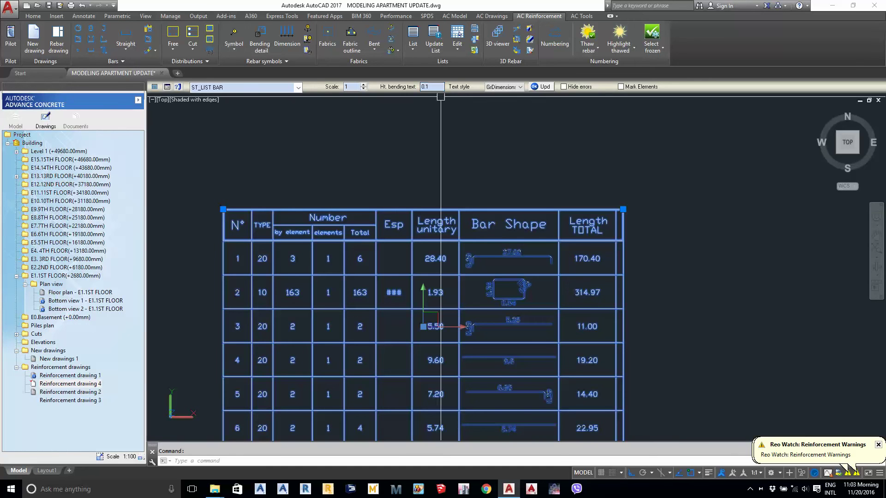
key(Escape)
Replace the spacing (Esp) expression in the stirrup row of the bar list with 150,200 and apply it.
scroll(495, 212, up, 4)
middle_drag(496, 271, 510, 227)
scroll(319, 339, up, 1)
middle_drag(319, 339, 391, 294)
double_click(378, 295)
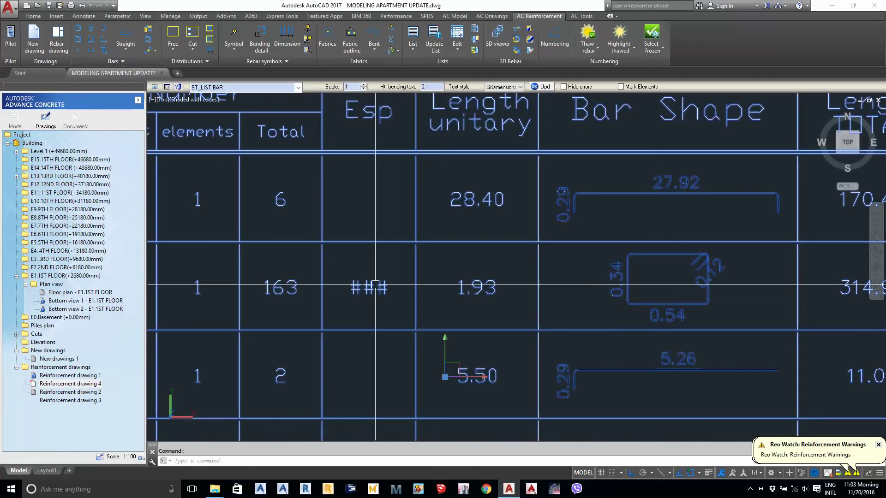
click(177, 161)
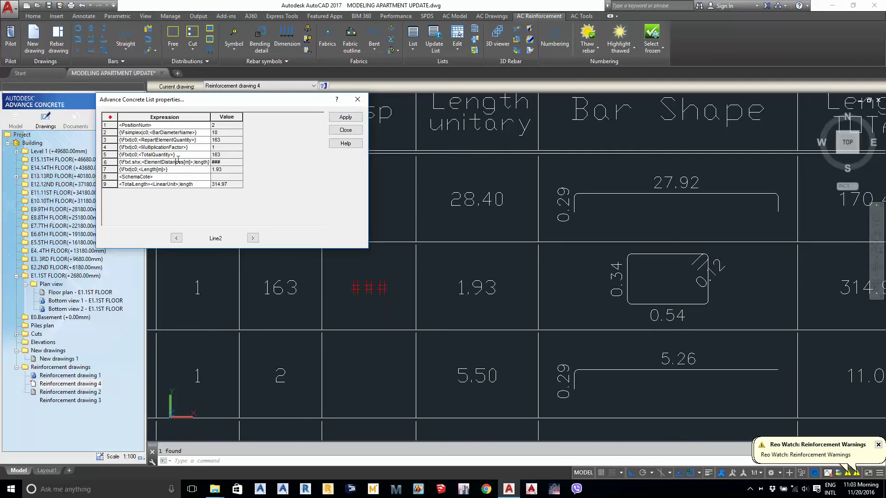
click(201, 162)
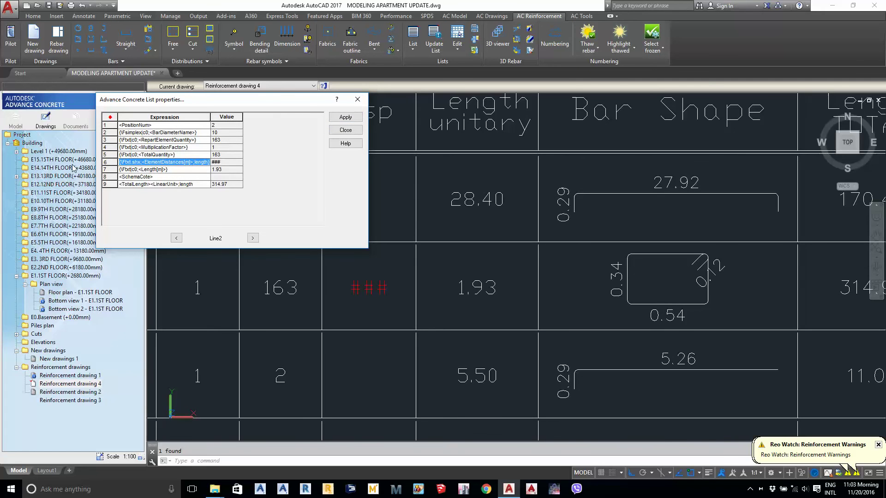
text(1)
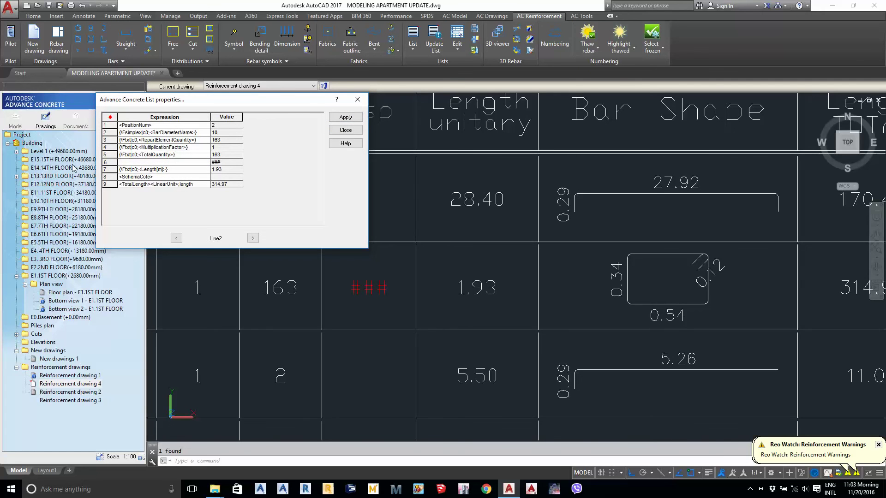
text(50,200)
click(336, 118)
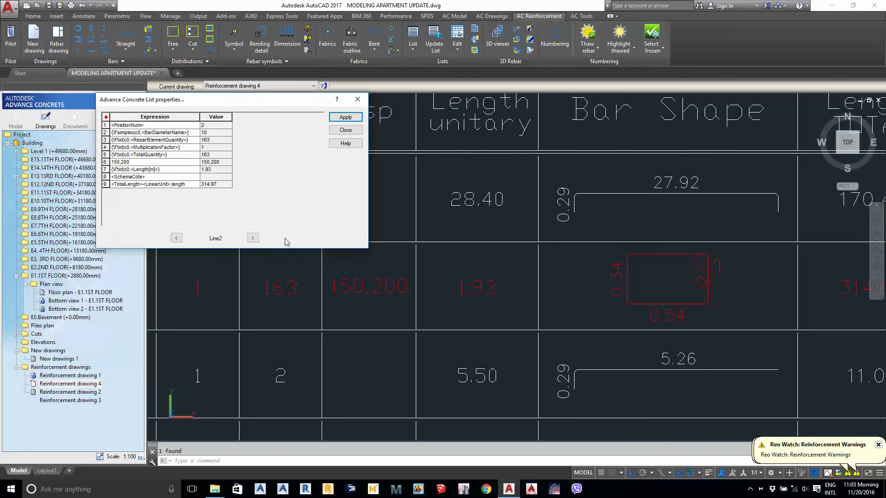
click(345, 131)
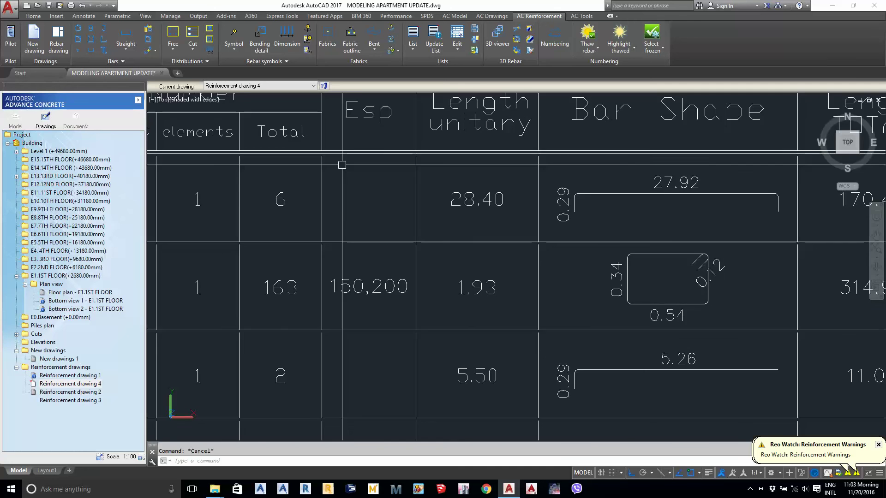
Review all rows of the bar list, including the bar shapes and the stirrup spacing.
scroll(434, 187, down, 2)
scroll(411, 198, up, 2)
middle_drag(412, 199, 408, 265)
scroll(409, 265, down, 1)
middle_drag(424, 327, 451, 238)
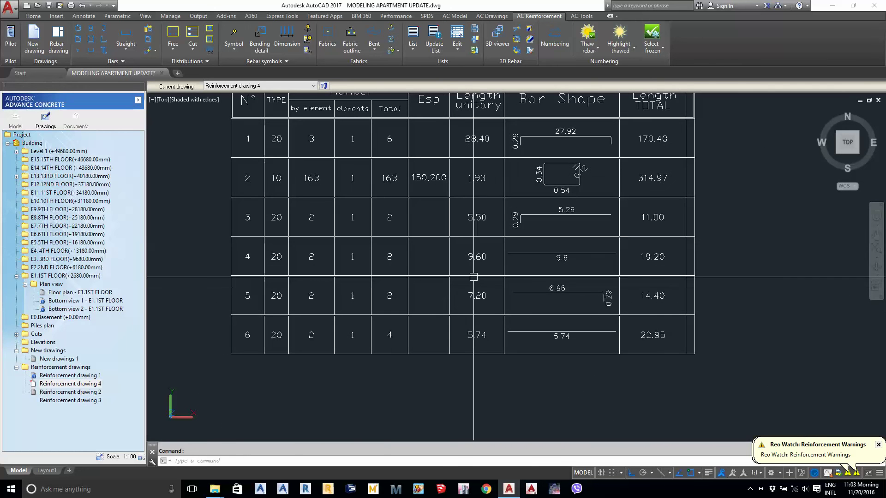
scroll(451, 238, down, 2)
scroll(509, 203, up, 2)
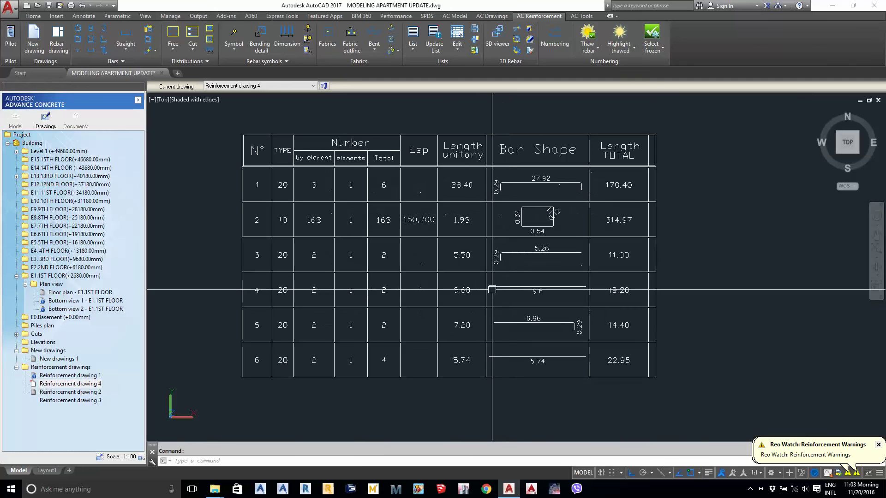
click(463, 289)
key(Escape)
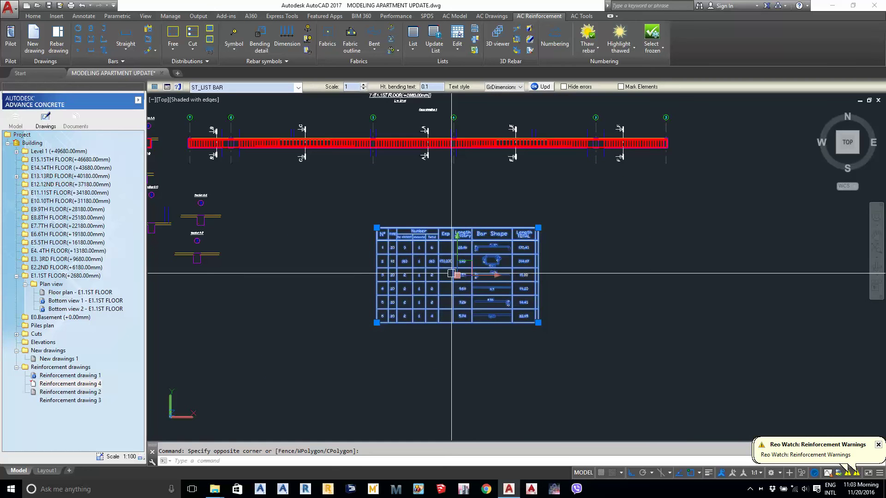
Copy the bar list once, placing the duplicate directly below the original.
scroll(466, 255, up, 8)
scroll(466, 255, down, 4)
middle_drag(449, 352, 449, 193)
click(429, 303)
click(409, 247)
scroll(387, 247, down, 4)
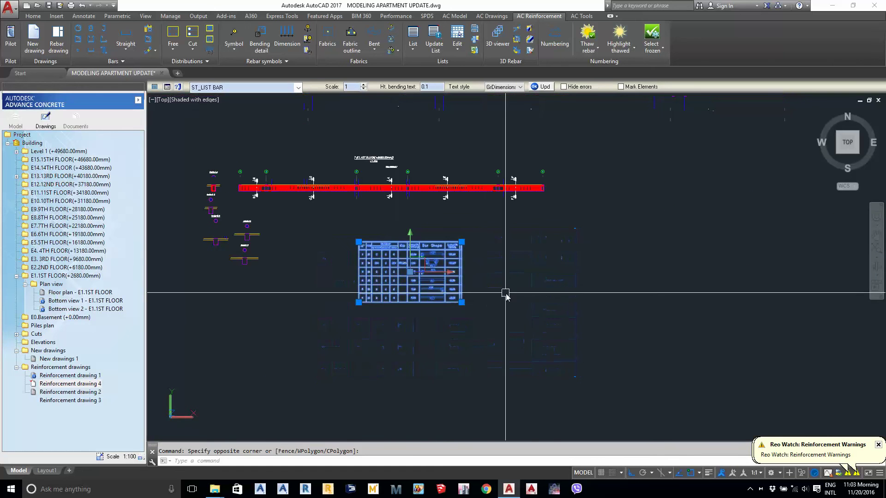
text(co)
key(Return)
click(516, 248)
click(533, 319)
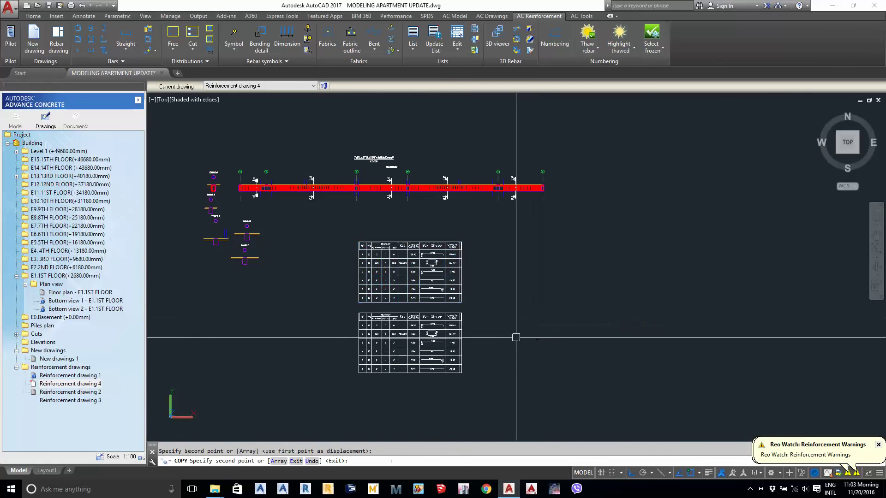
key(Escape)
Change the copied list's style to ST_Summary steels.
click(462, 336)
click(257, 88)
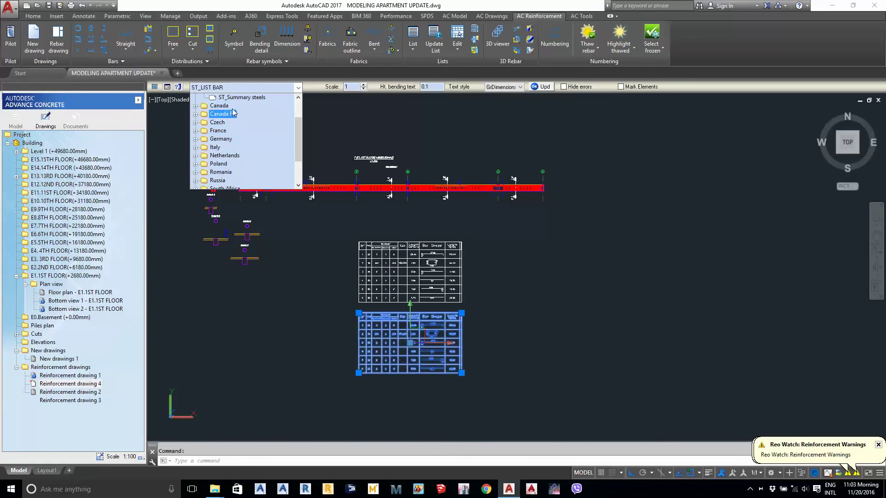
click(241, 97)
scroll(418, 364, up, 2)
key(Escape)
scroll(425, 337, up, 5)
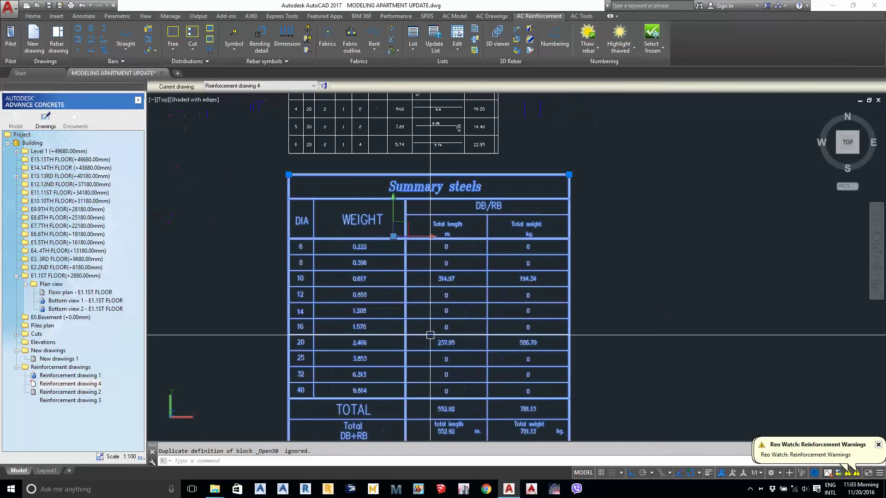
Examine the total length and total weight rows of the steel summary table.
middle_drag(597, 363, 447, 345)
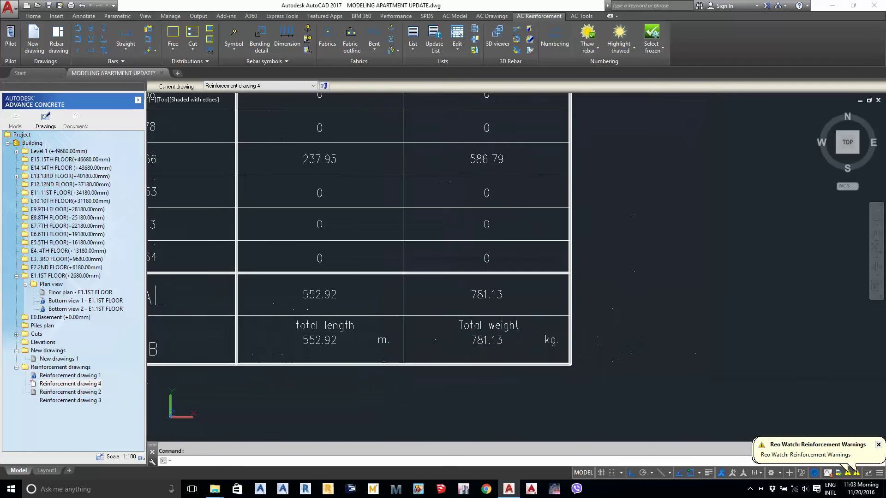
scroll(446, 345, up, 2)
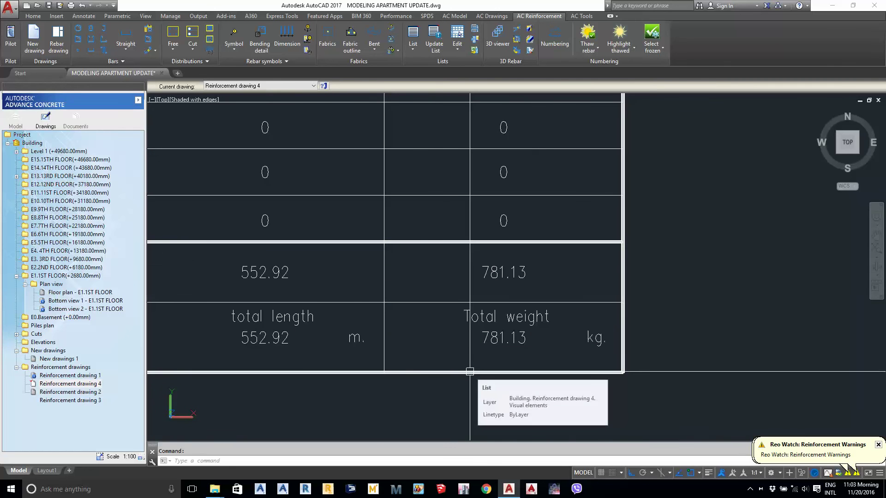
scroll(470, 371, down, 10)
scroll(413, 192, up, 5)
middle_drag(413, 193, 408, 318)
scroll(461, 216, down, 5)
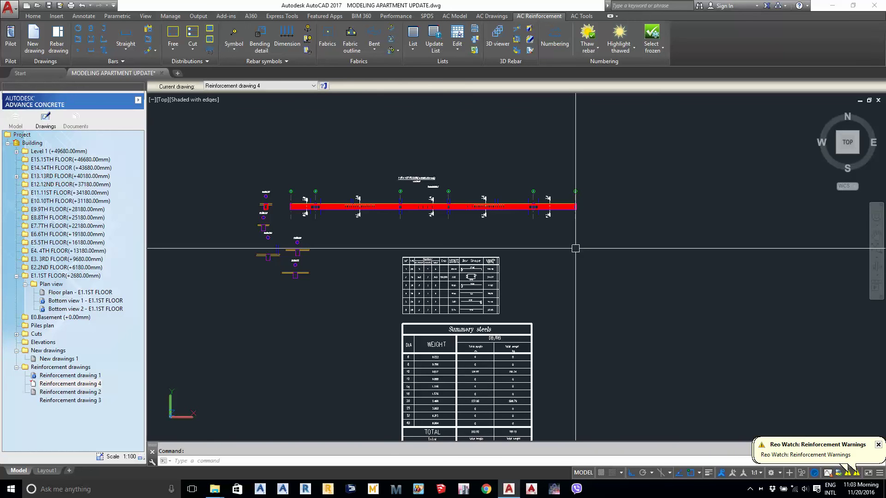
Compare the beam elevation and its sections with the bar list and steel summary below.
scroll(419, 203, up, 3)
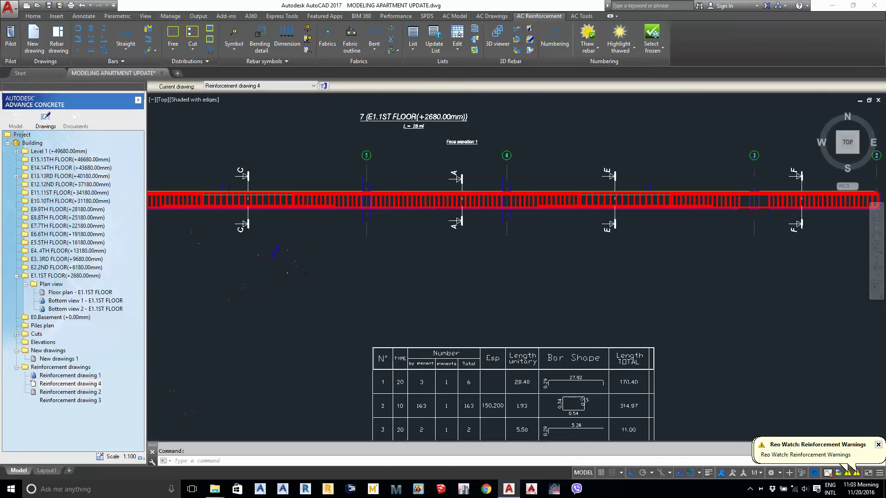
scroll(362, 249, down, 3)
scroll(360, 265, up, 3)
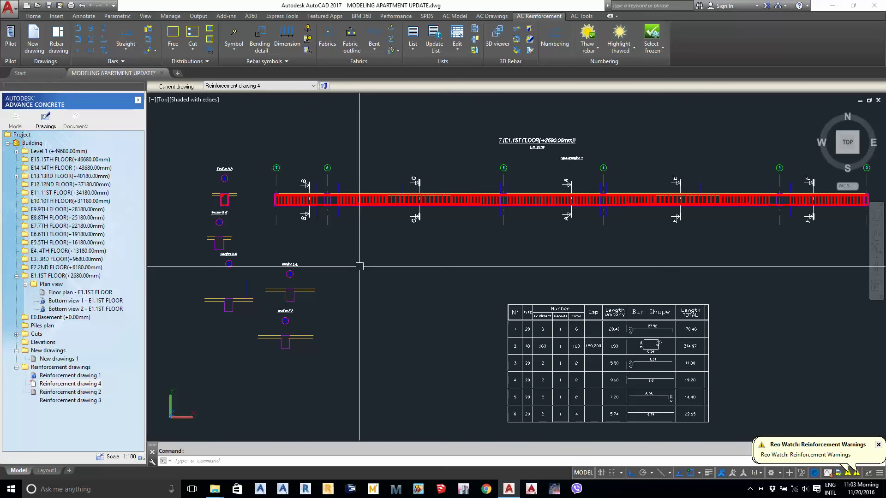
scroll(385, 194, up, 3)
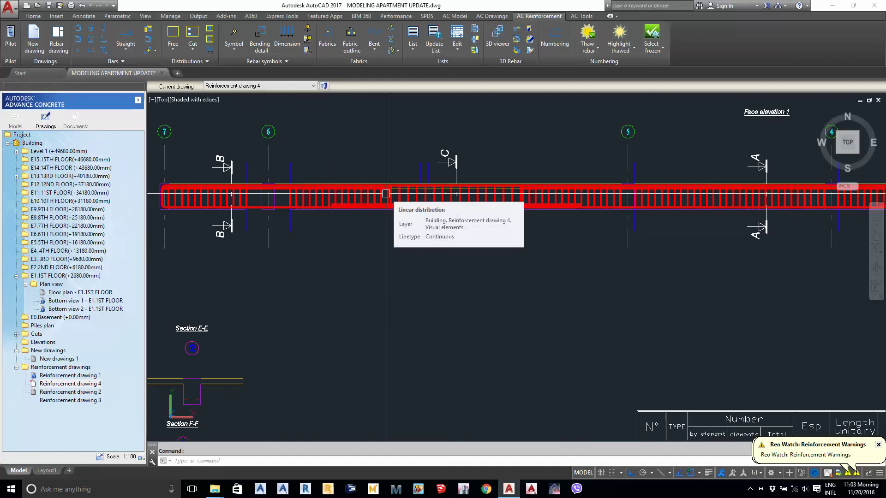
scroll(385, 194, down, 3)
scroll(445, 321, up, 2)
scroll(508, 184, up, 1)
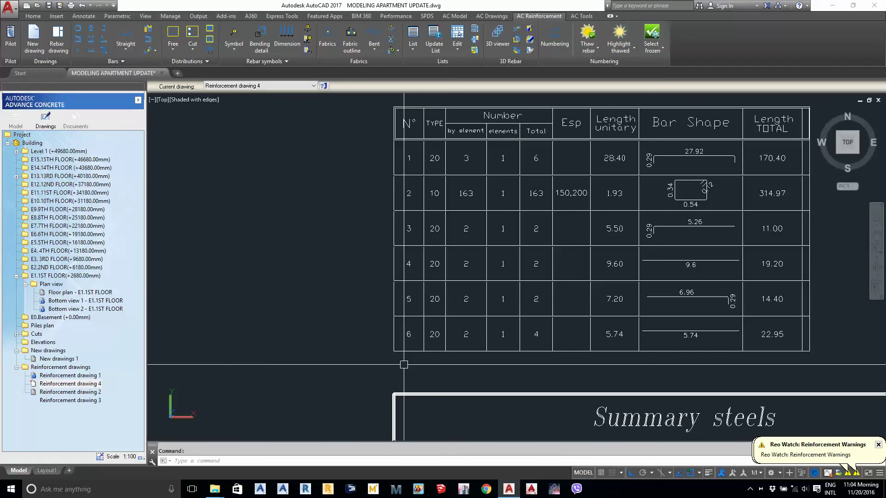
scroll(398, 356, down, 5)
scroll(450, 264, up, 8)
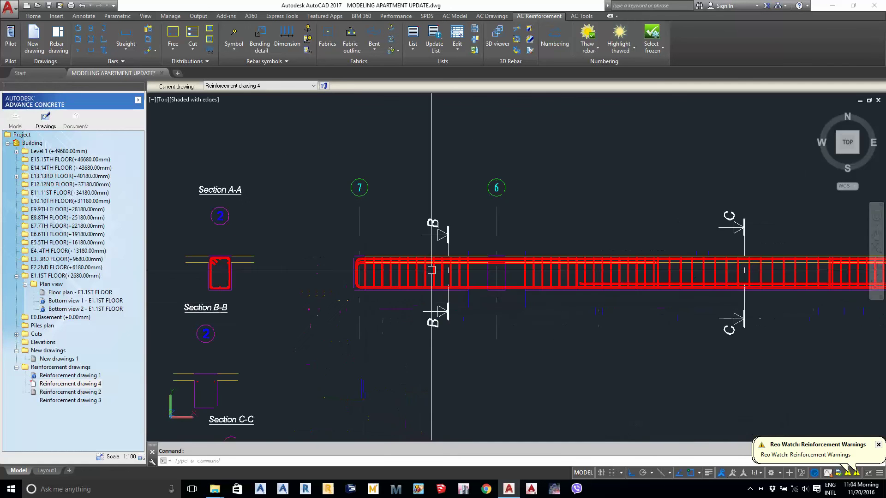
click(439, 256)
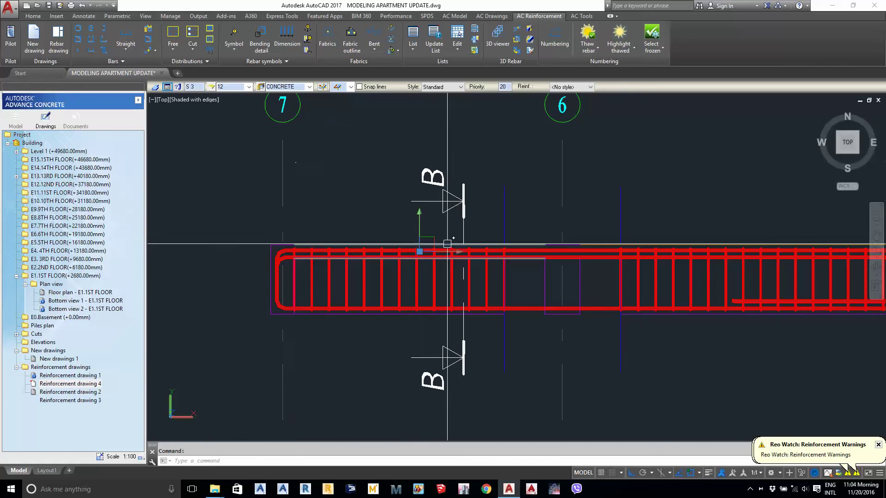
scroll(495, 257, up, 3)
scroll(352, 255, up, 3)
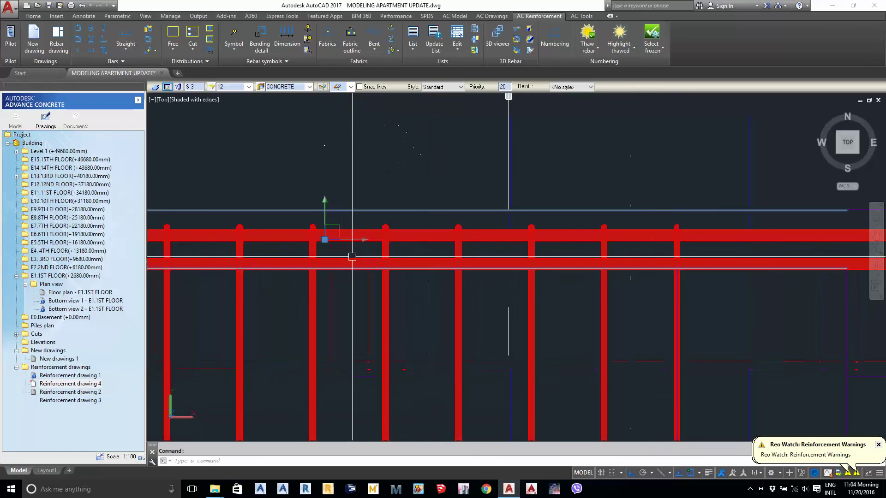
key(Escape)
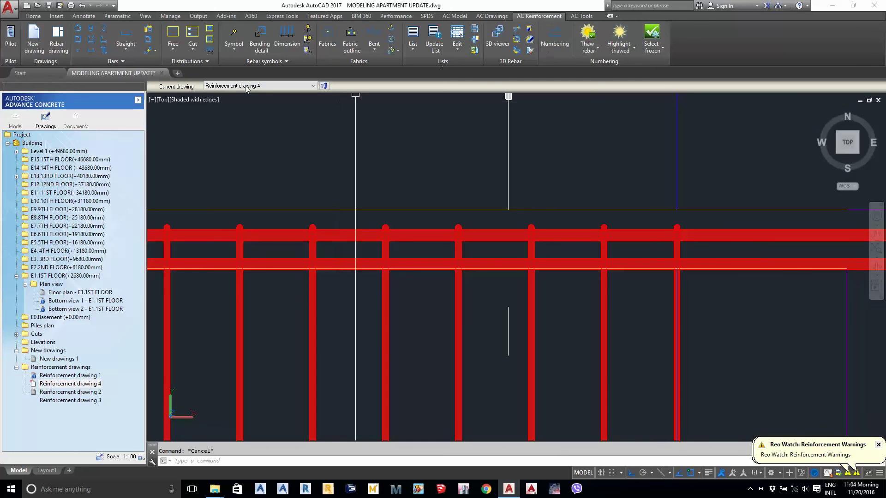
Switch the viewport's visual style to 2D Wireframe.
click(200, 101)
click(221, 123)
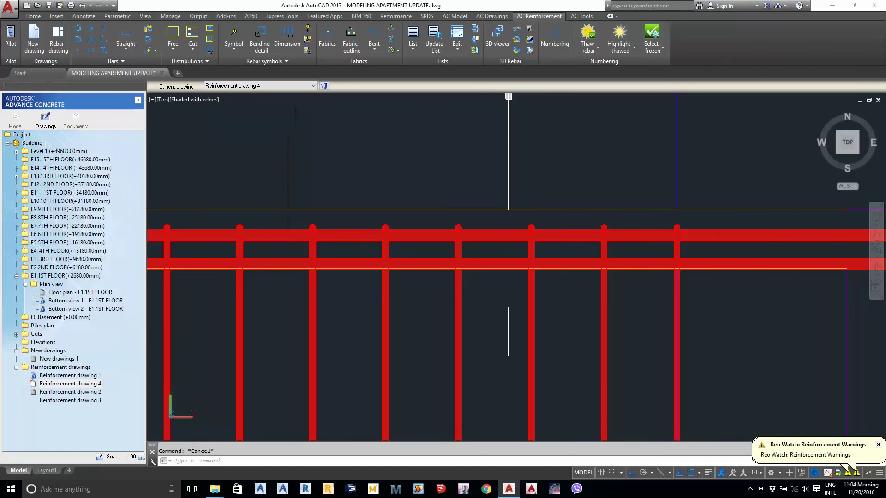
Change the number of the second upper bar crossing axis 6 in the beam elevation to 10.
scroll(352, 204, down, 3)
scroll(360, 182, up, 5)
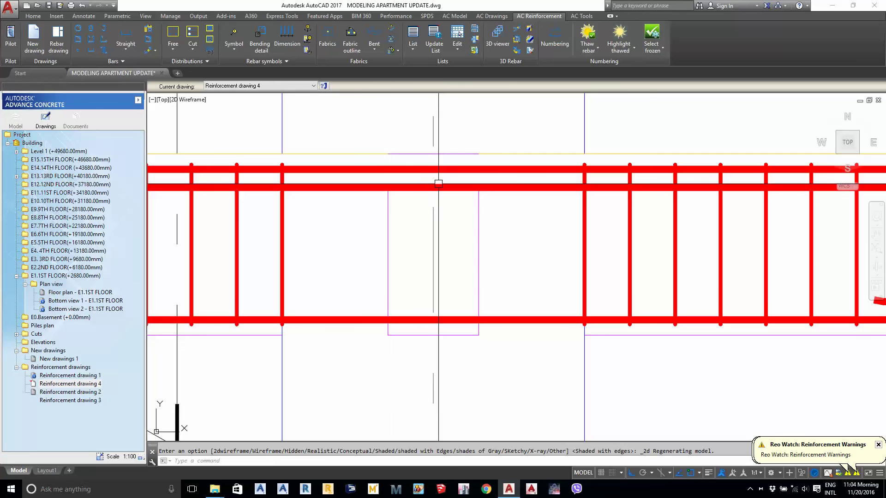
click(360, 181)
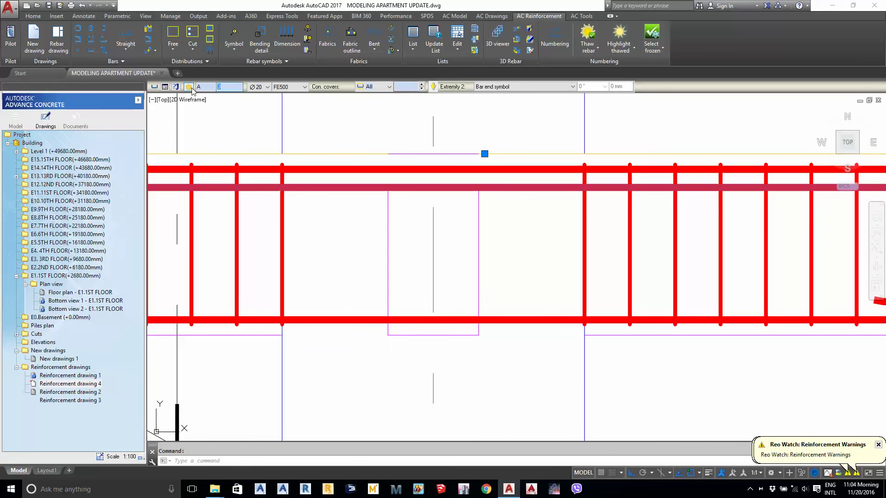
scroll(334, 211, down, 7)
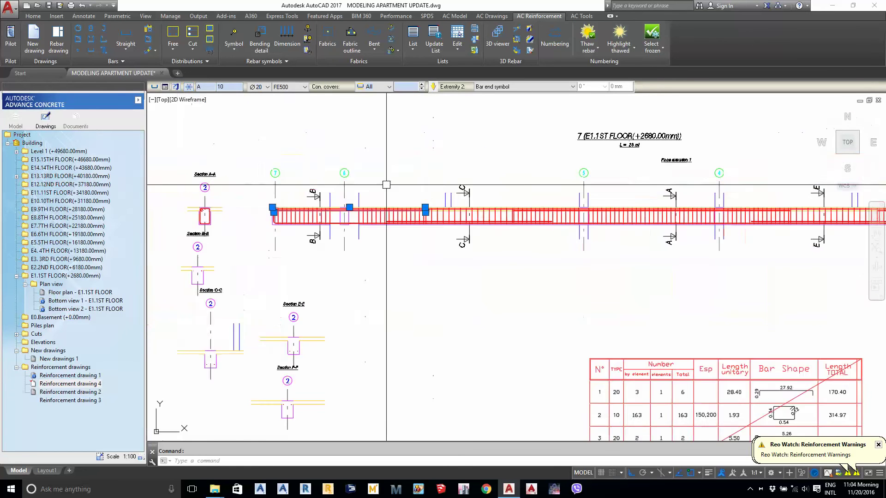
key(Escape)
Update the outdated bar list below the elevation so it reflects the renumbered bar.
scroll(464, 273, up, 2)
click(458, 189)
click(424, 143)
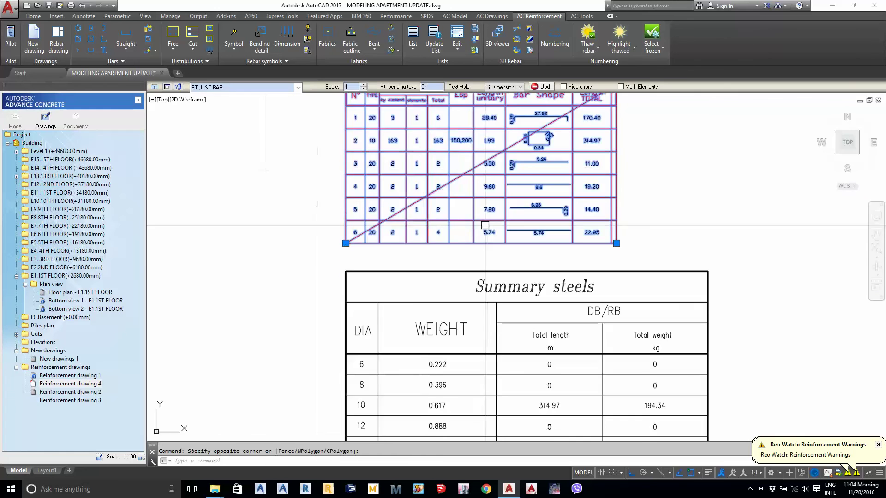
middle_drag(485, 225, 483, 265)
click(543, 87)
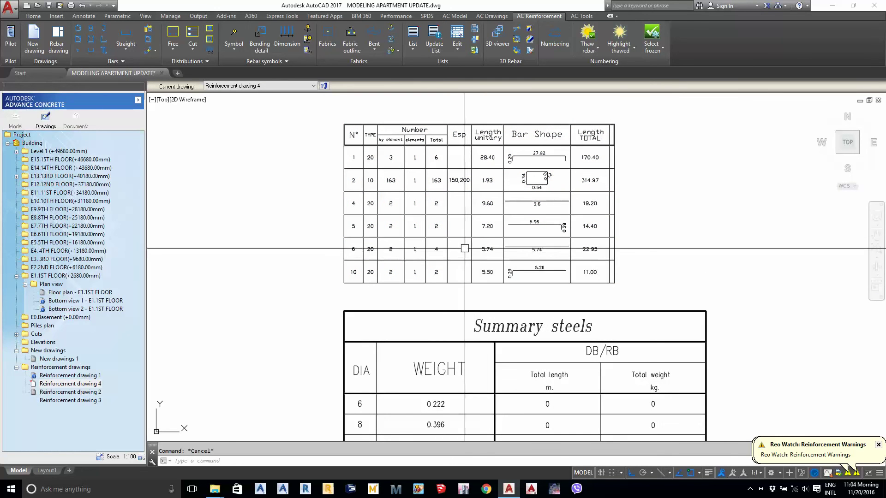
Renumber all bars and fabrics of the current drawing starting from 1, resetting all marks and accepting the overlap with existing numbers.
click(545, 36)
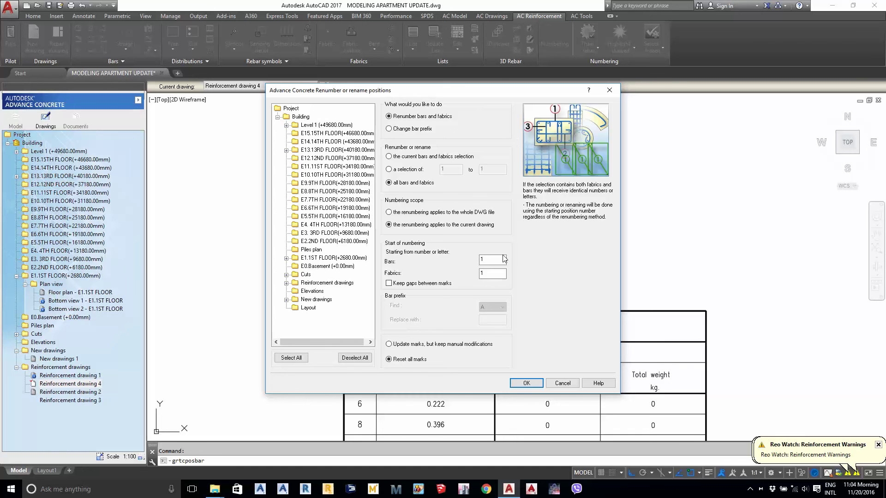
click(518, 384)
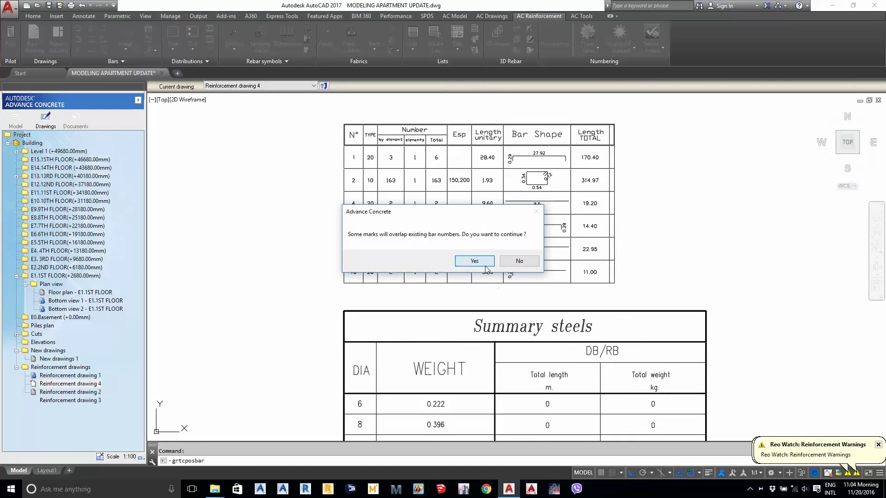
click(482, 263)
click(480, 260)
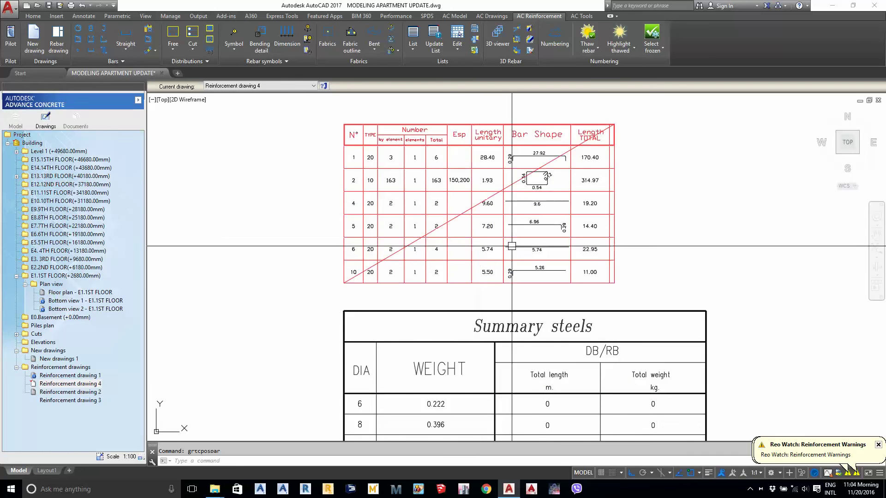
Update the outdated bar list above the steel summary to match the consecutive numbering.
click(478, 223)
click(463, 128)
click(551, 87)
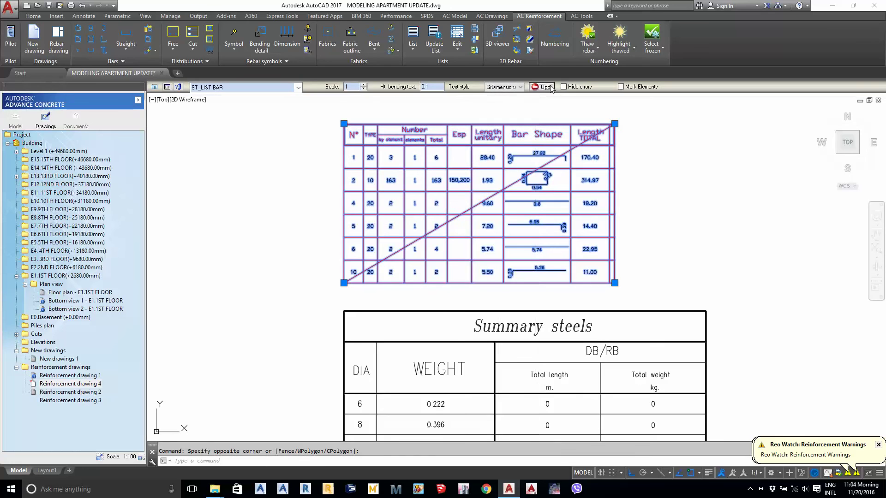
click(542, 87)
scroll(389, 191, up, 3)
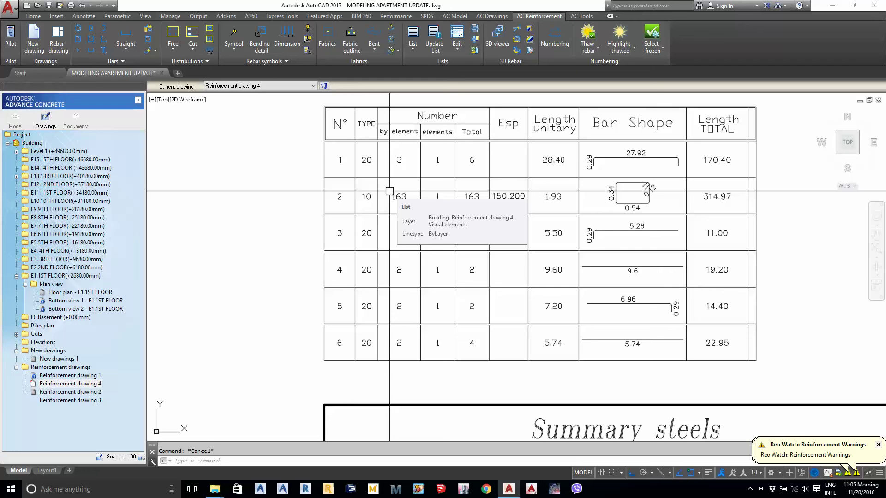
scroll(390, 191, down, 6)
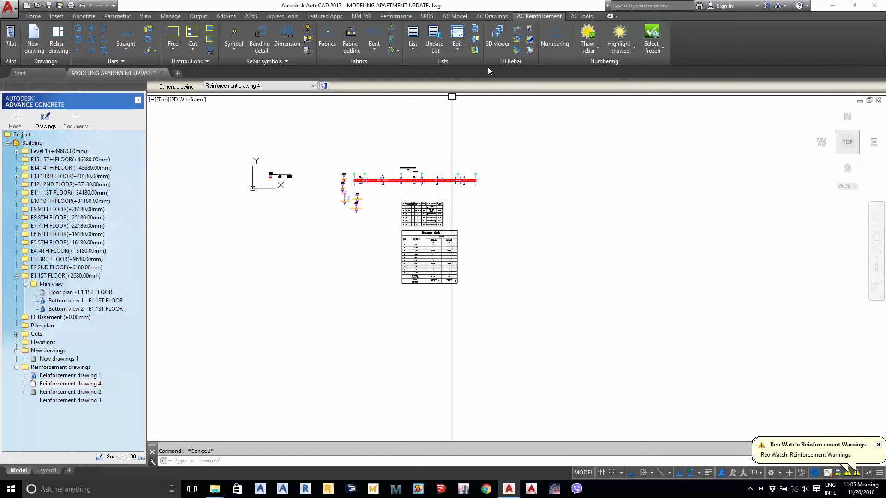
click(546, 32)
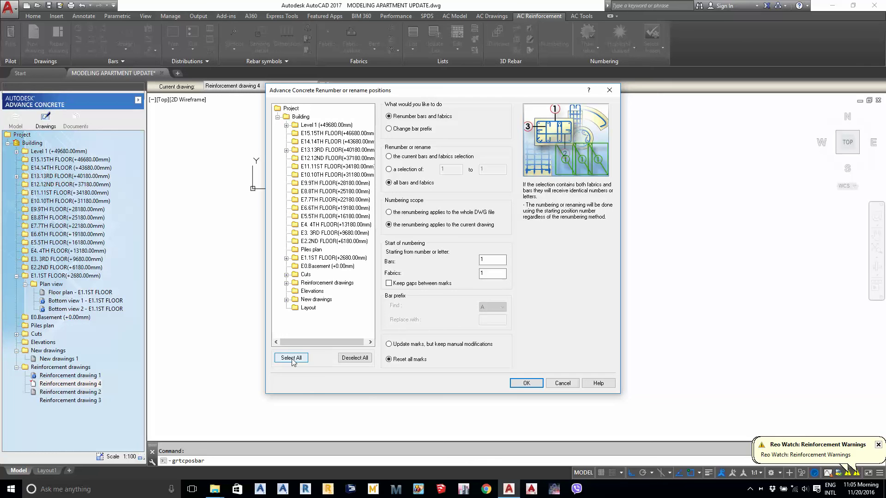
click(354, 358)
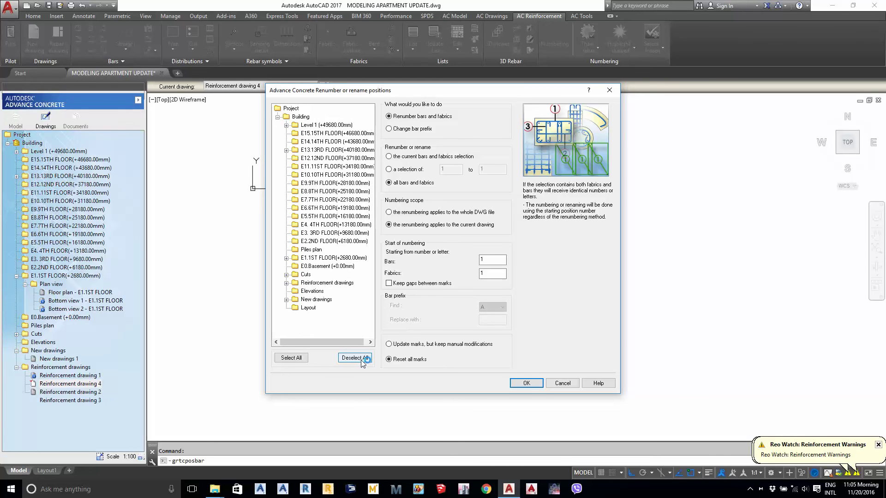
click(303, 360)
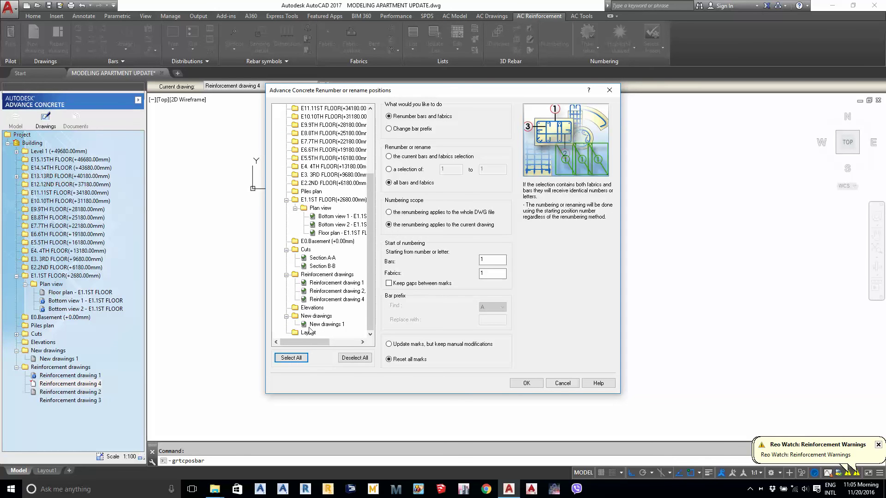
click(355, 358)
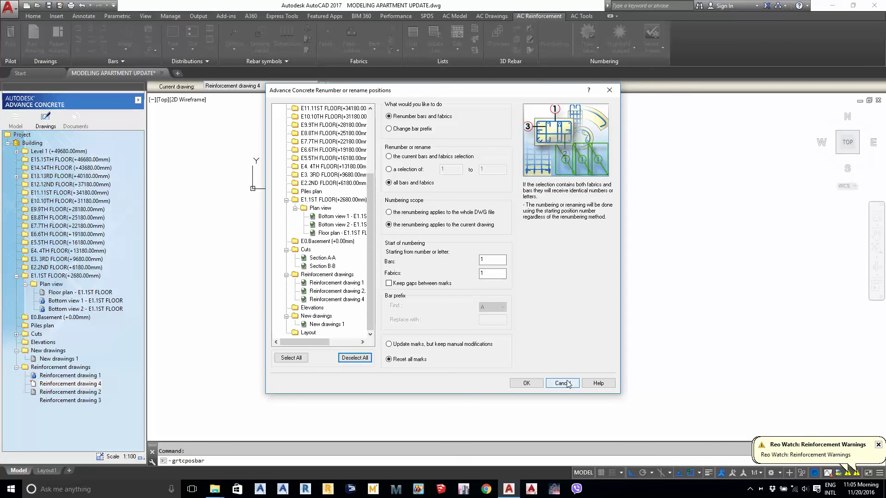
click(564, 383)
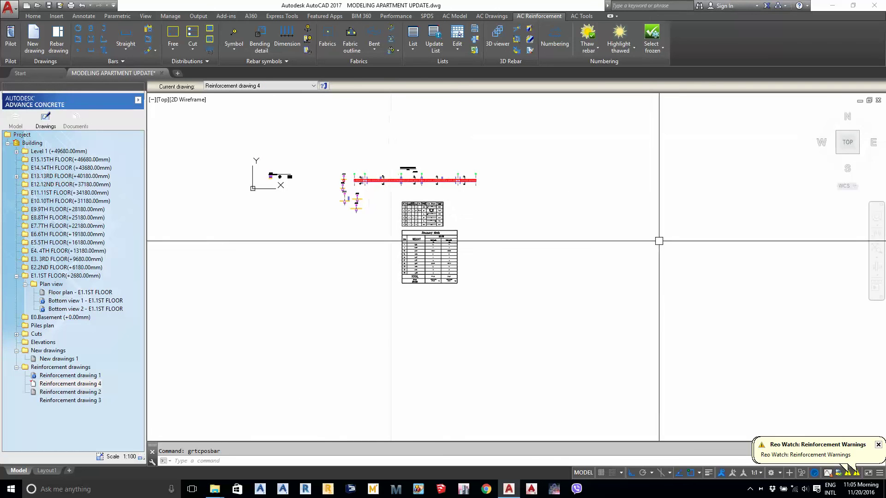
Select the whole beam drawing and try to renumber a range of bar positions with 20 as the range's first number.
scroll(394, 198, up, 10)
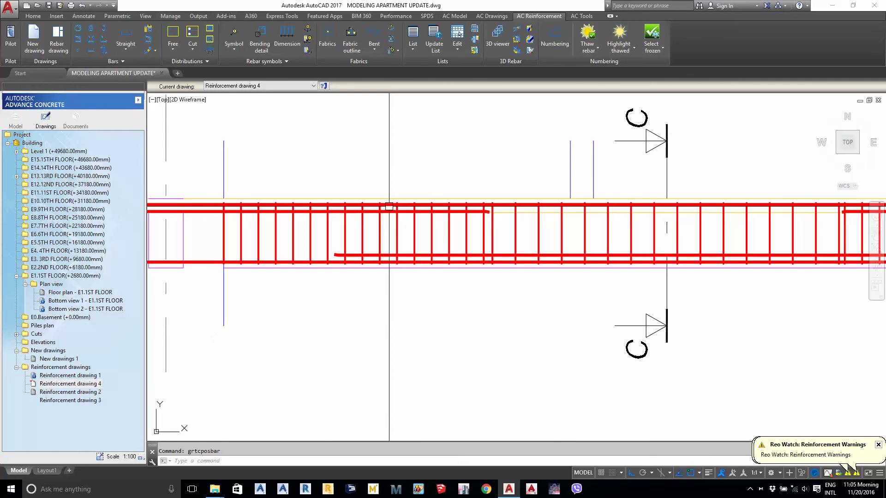
scroll(389, 206, down, 10)
click(340, 153)
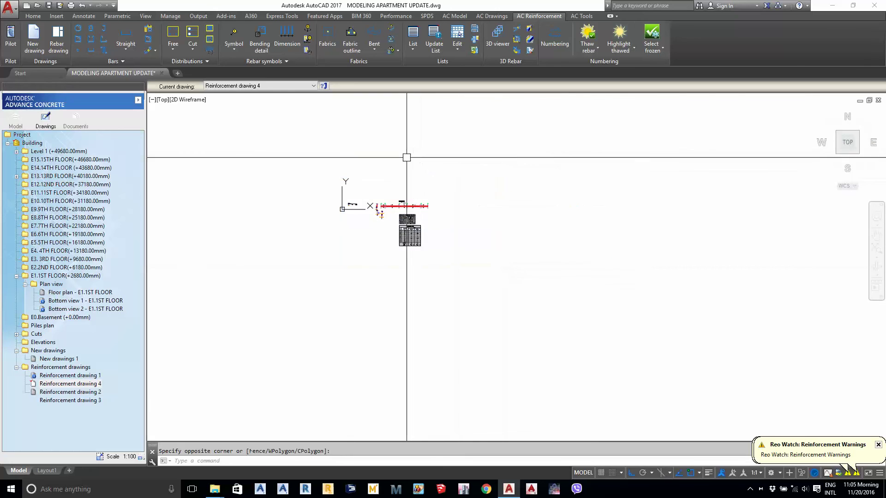
click(482, 295)
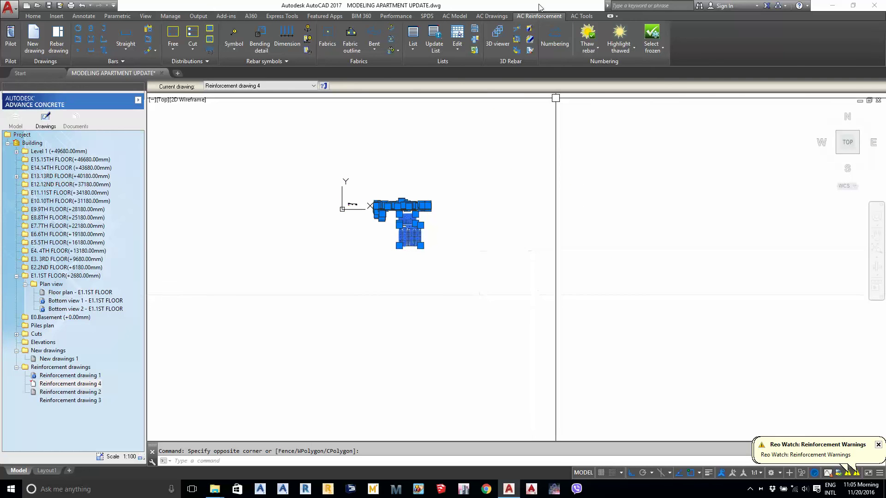
click(555, 38)
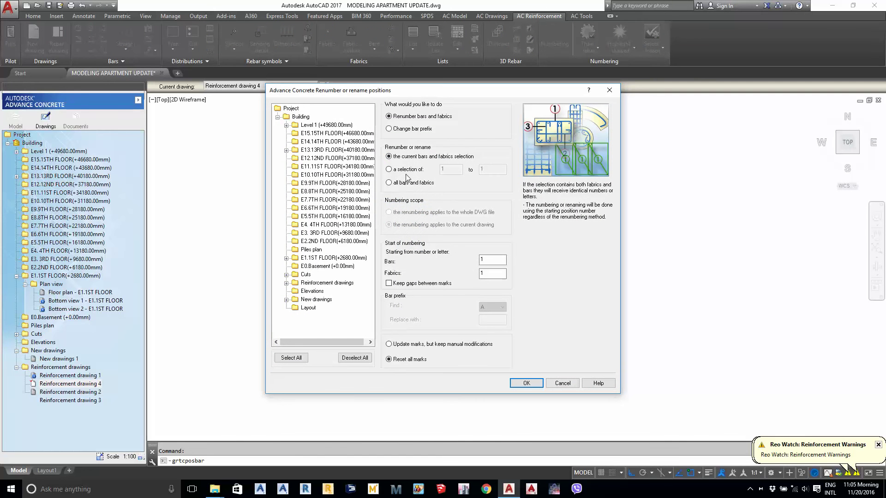
click(407, 169)
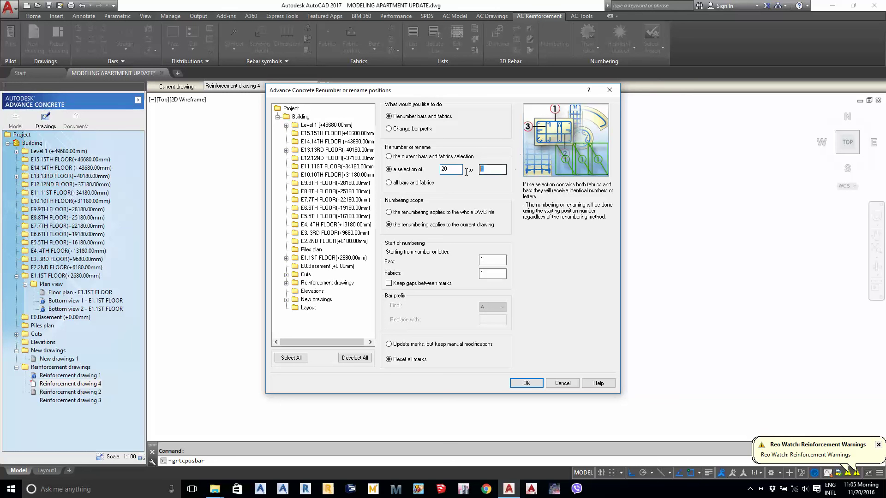
key(Return)
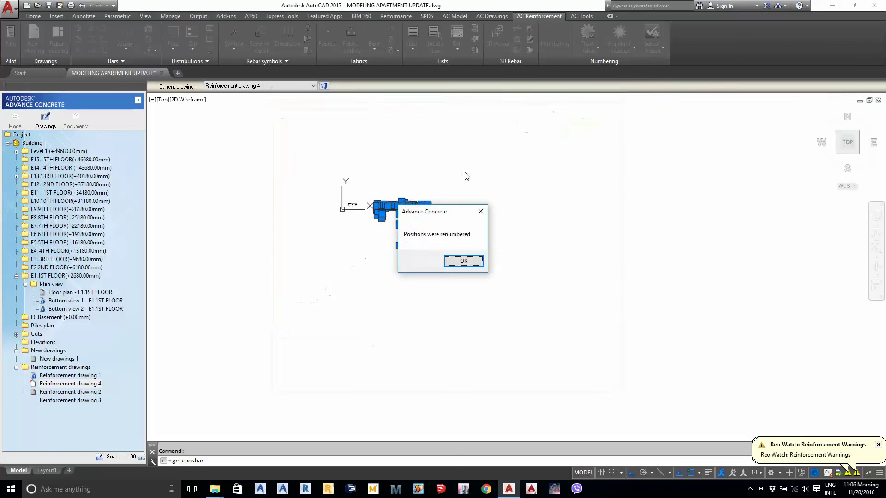
click(463, 261)
Renumber only bar position 1 (range 1 to 1) in the current drawing, with bar numbering starting from 20.
scroll(396, 201, up, 10)
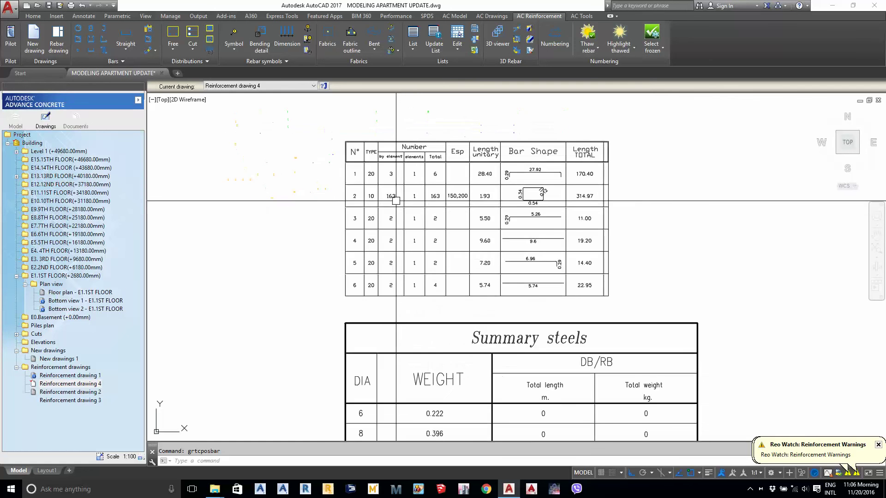
scroll(396, 200, down, 5)
scroll(479, 219, up, 8)
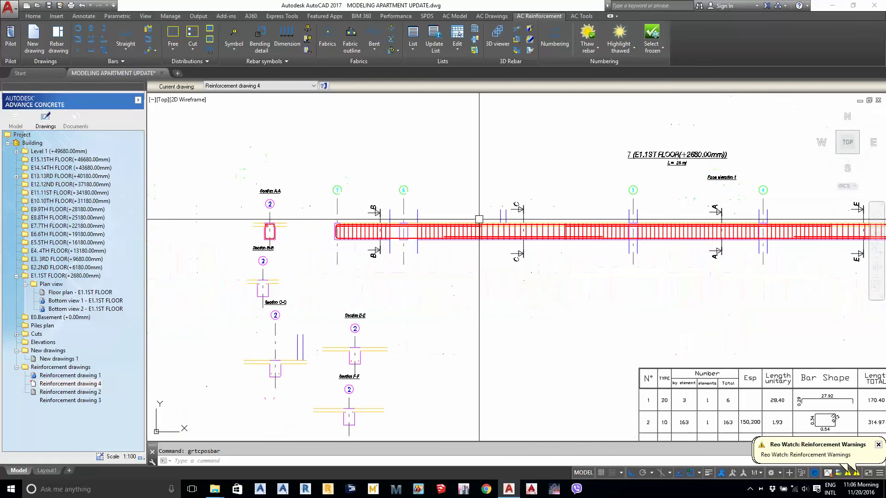
scroll(479, 219, down, 4)
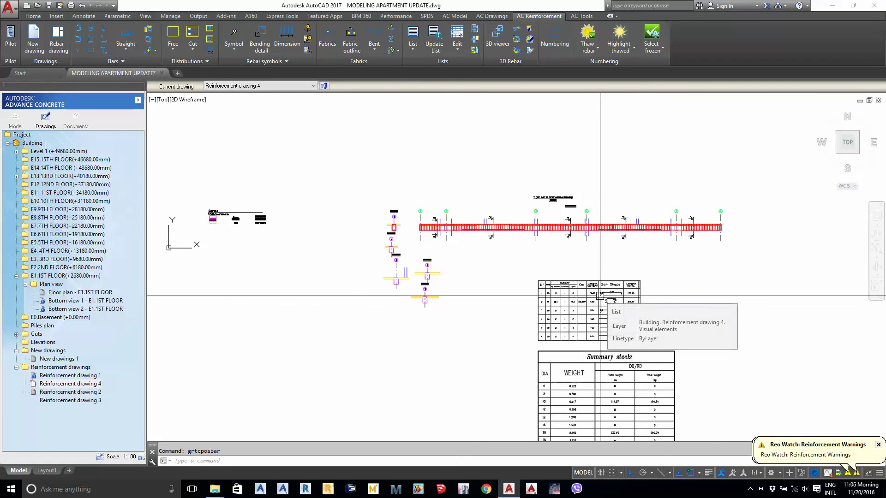
scroll(600, 295, down, 4)
click(555, 39)
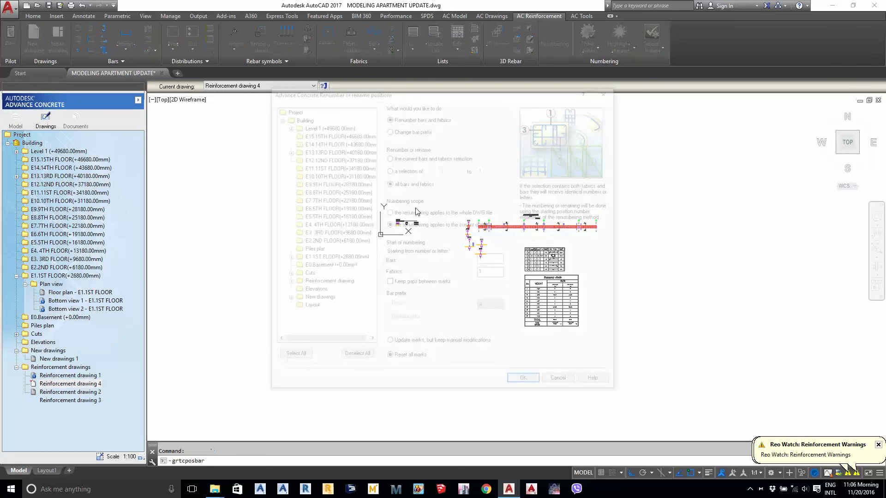
click(415, 170)
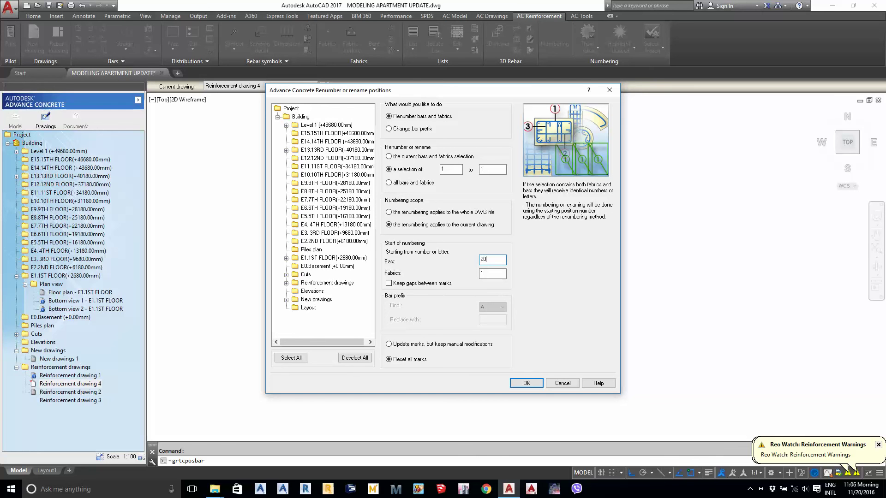
click(515, 386)
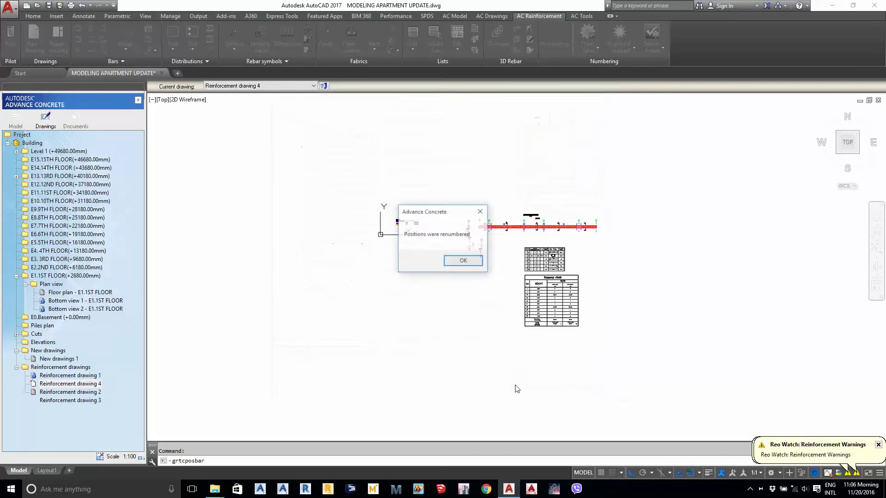
click(461, 258)
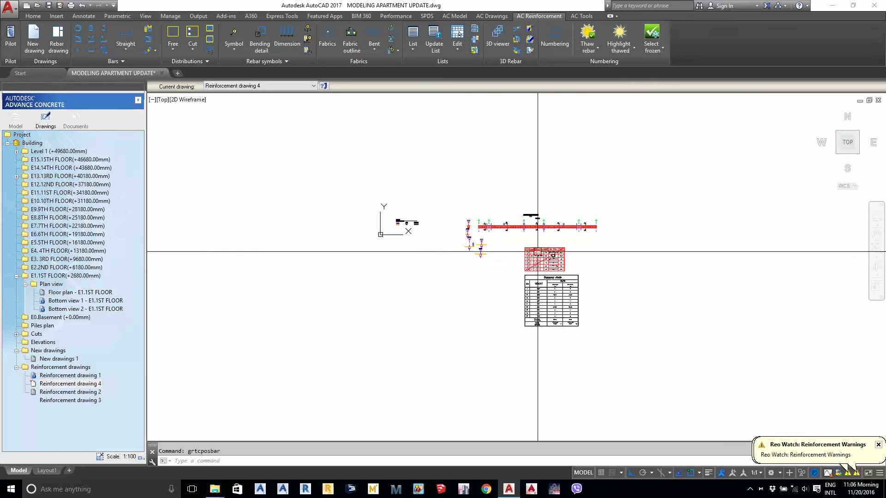
Update the outdated bar list so the former bar 1 is listed as number 20.
scroll(537, 253, up, 2)
click(537, 252)
click(541, 87)
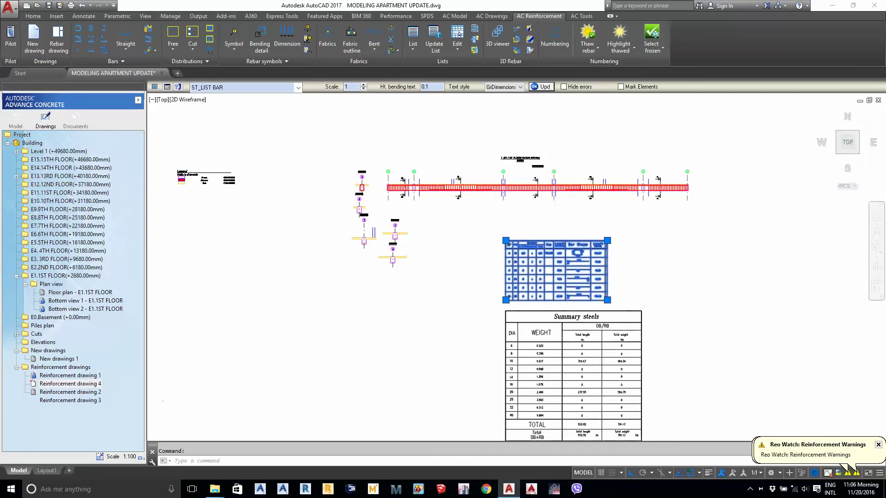
scroll(526, 256, up, 4)
scroll(482, 217, down, 1)
middle_drag(490, 301, 485, 269)
key(Escape)
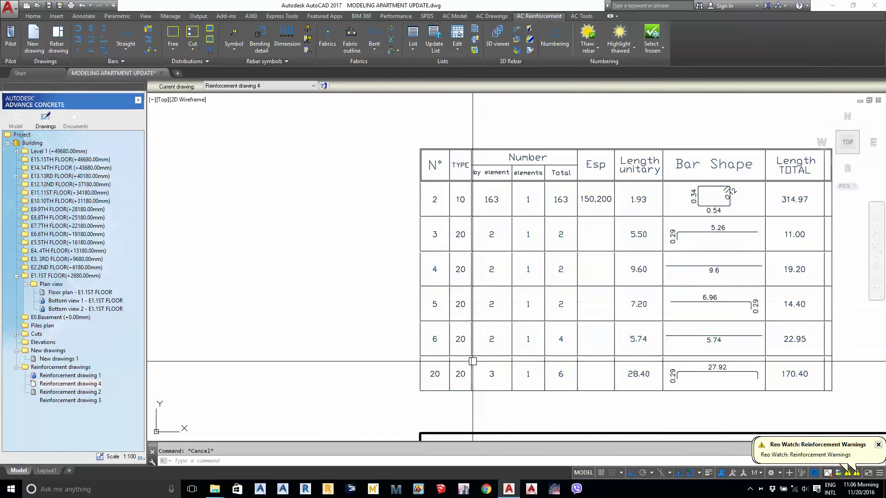
click(428, 377)
middle_drag(441, 411, 442, 375)
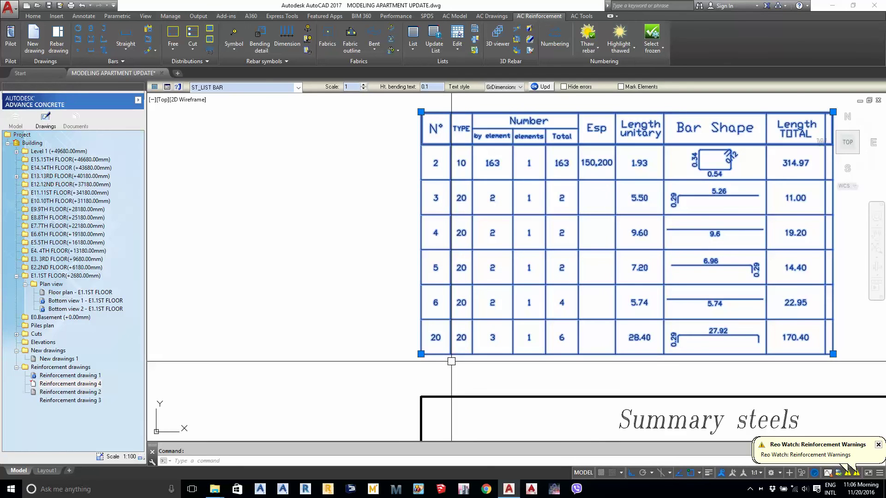
key(Escape)
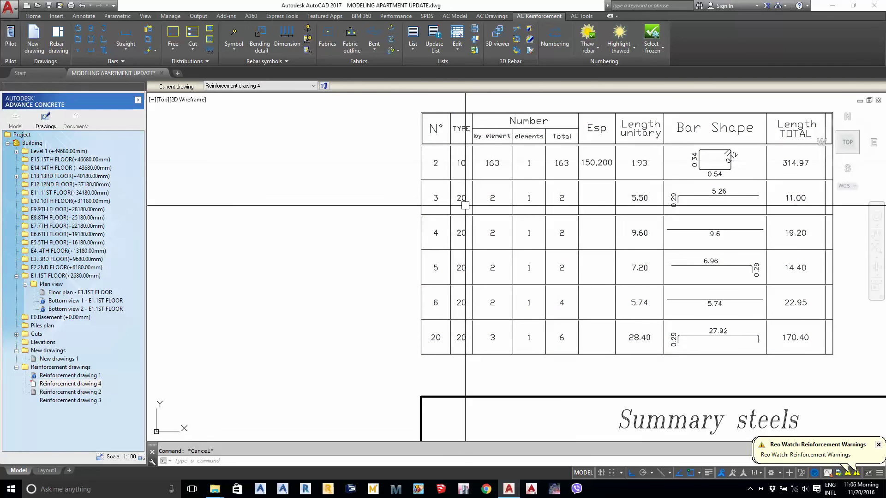
Renumber a range of bars in the current drawing so bars 2 to 5 become 21 to 24, accepting the overlap with existing numbers.
scroll(455, 185, down, 10)
middle_drag(441, 161, 443, 210)
click(367, 171)
click(533, 349)
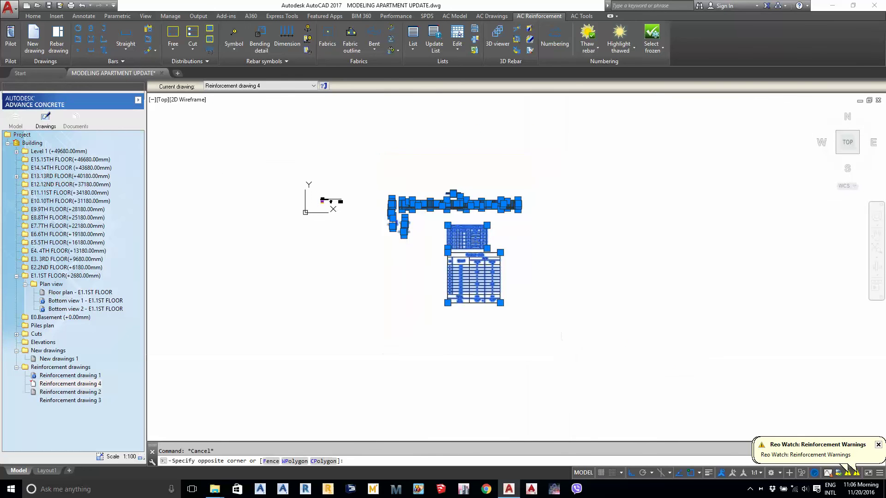
click(558, 44)
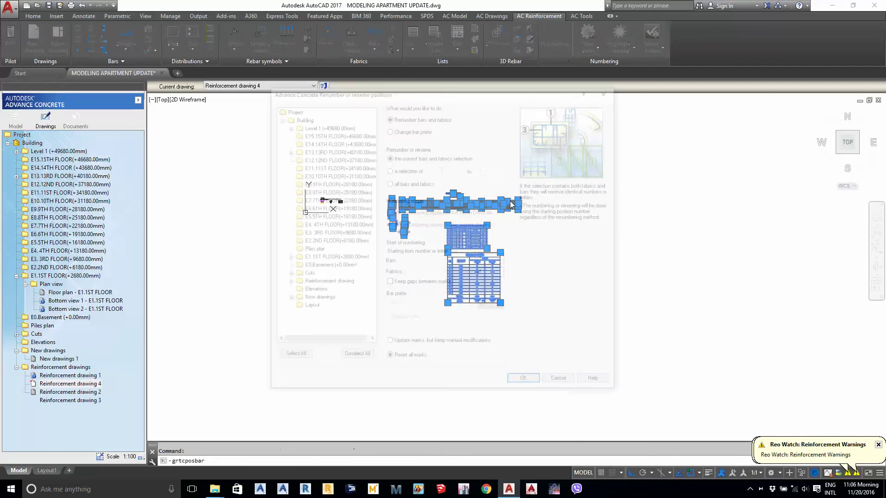
click(403, 171)
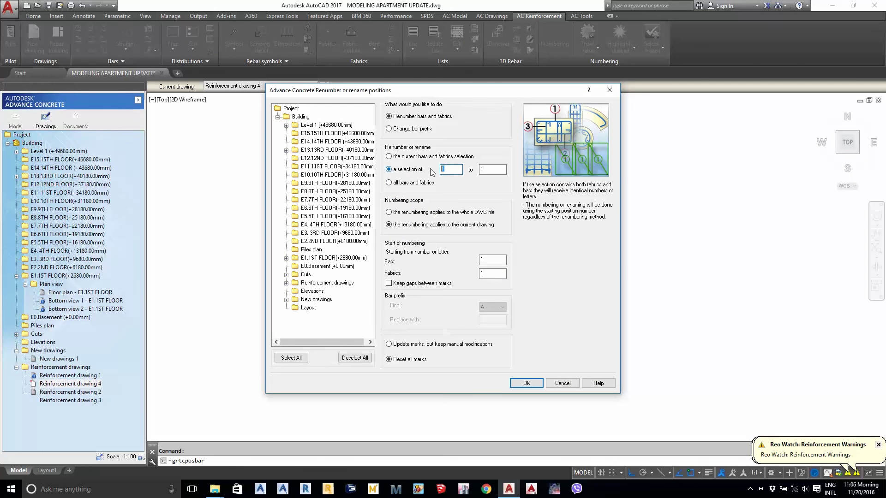
key(Tab)
click(523, 383)
click(484, 266)
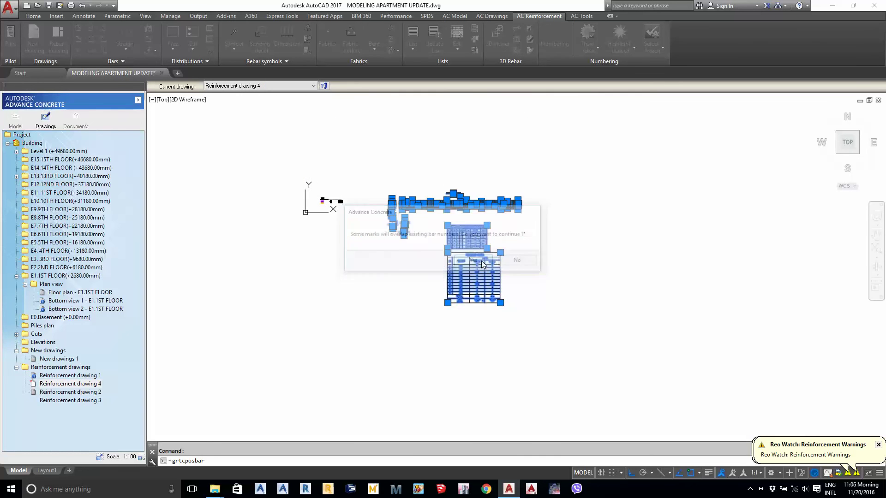
click(480, 261)
Update the bar list with the new range of numbers, continuing despite differently shaped bars sharing position 20.
scroll(474, 264, up, 4)
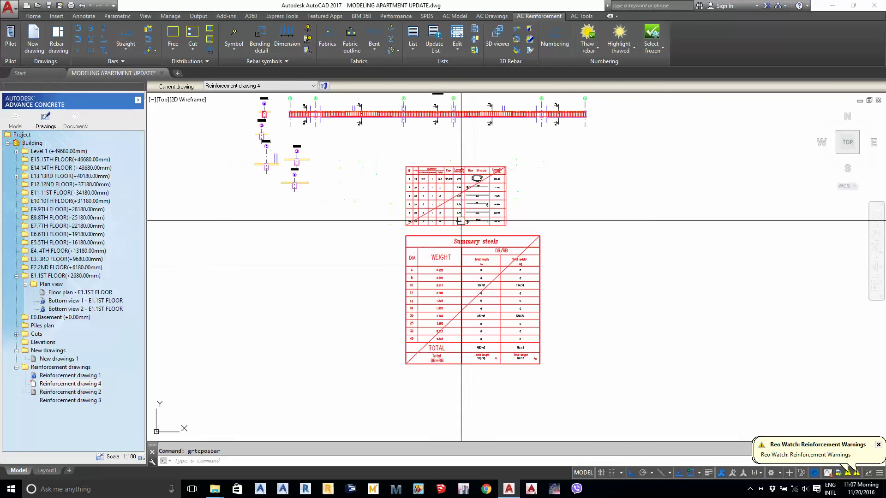
click(456, 195)
click(541, 86)
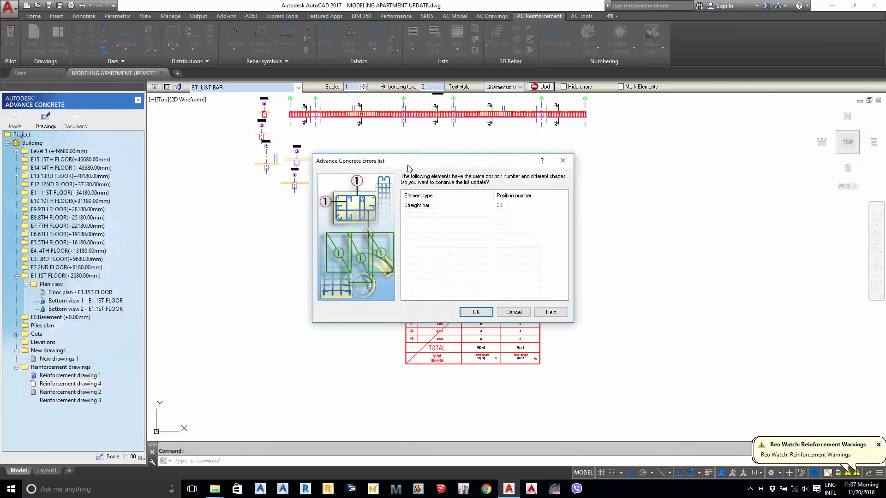
click(470, 311)
scroll(442, 214, up, 6)
middle_drag(443, 214, 456, 321)
key(Escape)
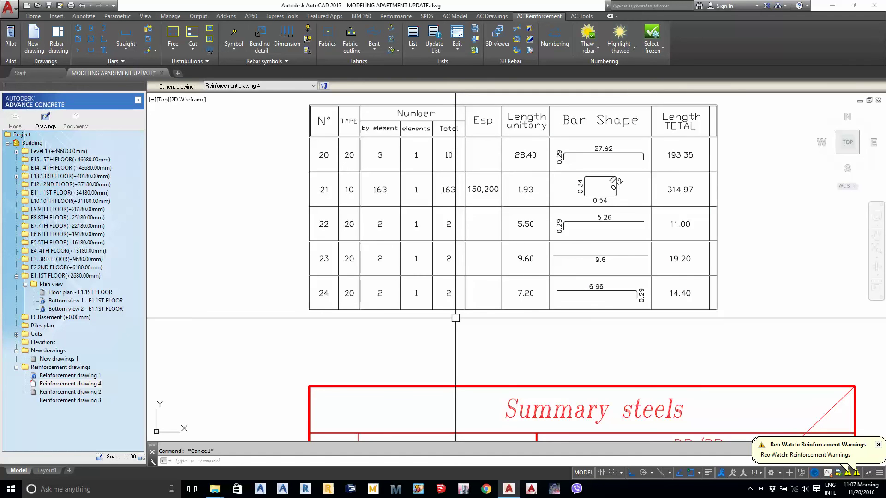
Undo the earlier renumberings and list updates back to the bar list numbered 1 to 6.
scroll(456, 318, down, 6)
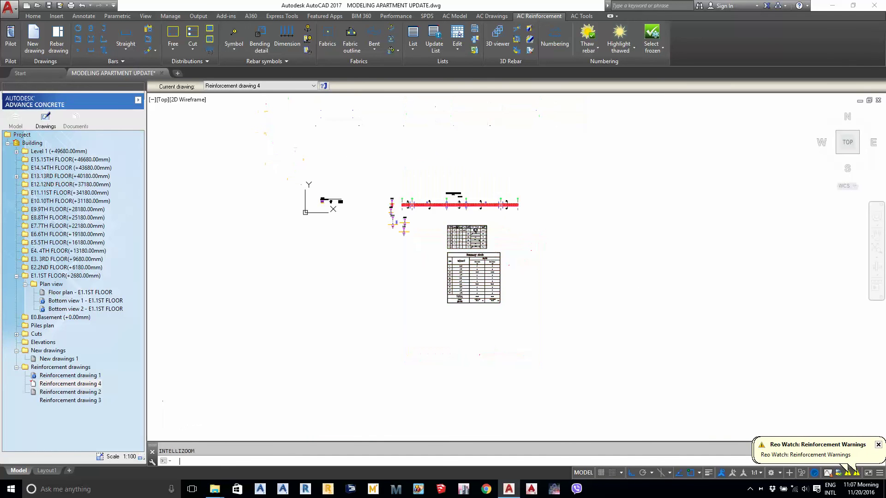
scroll(410, 216, up, 2)
scroll(537, 251, down, 2)
middle_drag(537, 251, 413, 207)
scroll(412, 214, up, 4)
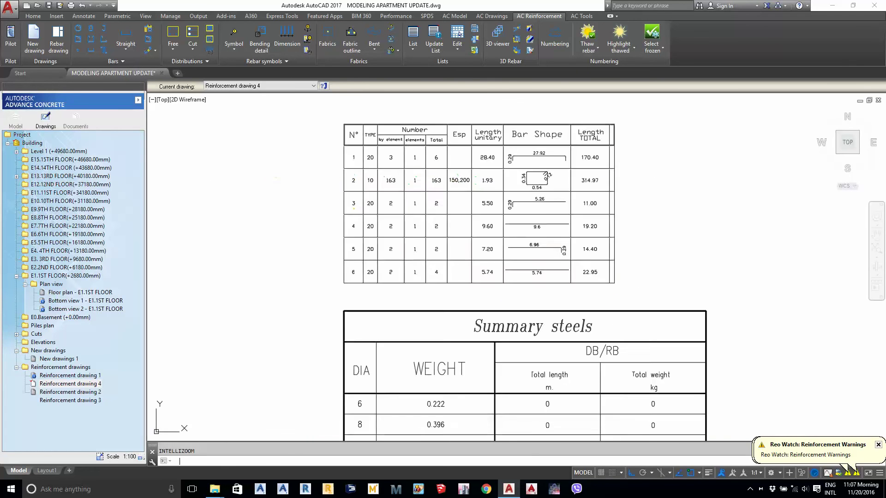
key(ctrl+z)
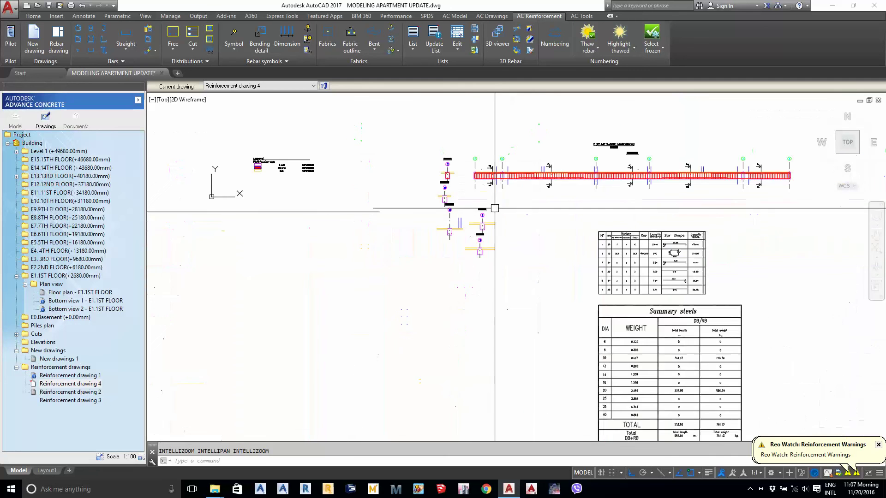
scroll(631, 266, up, 3)
middle_drag(616, 303, 545, 322)
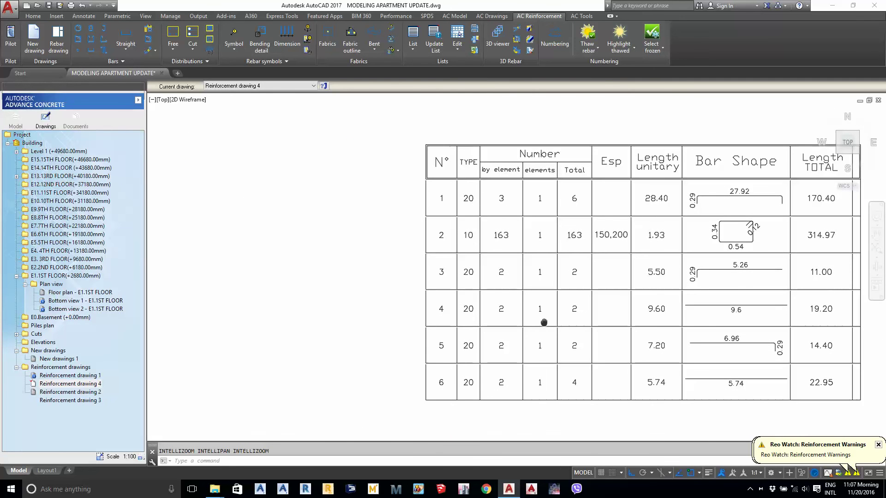
key(ctrl+z)
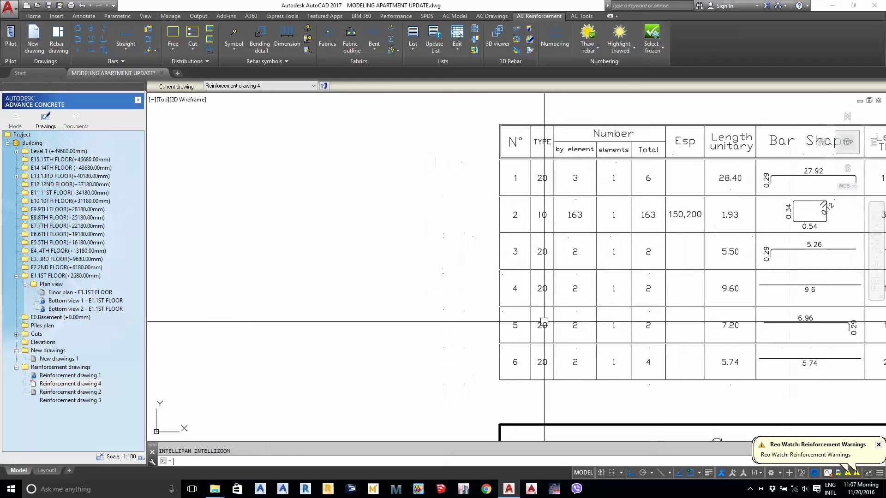
key(Escape)
middle_drag(576, 347, 541, 356)
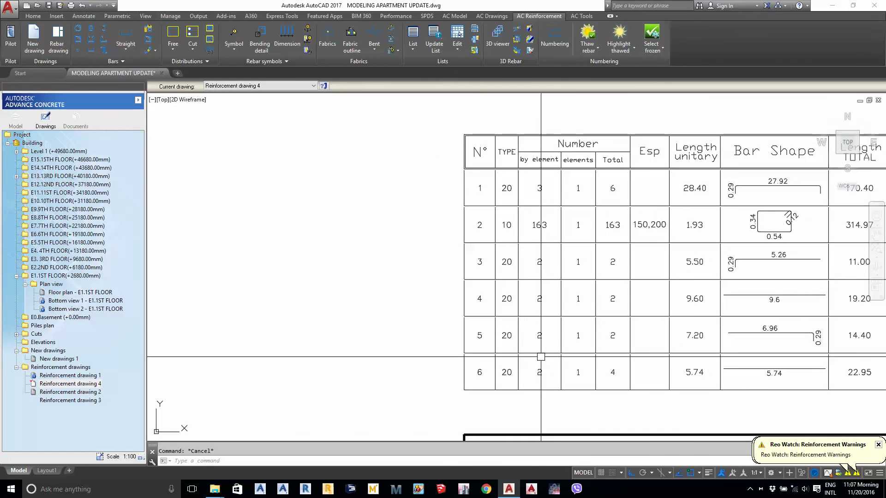
scroll(541, 357, down, 3)
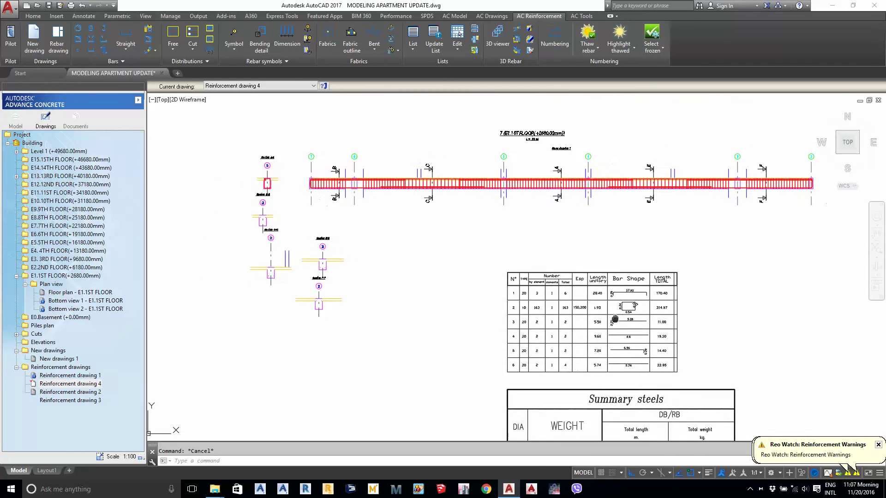
Renumber a selection of bars 1 to 6 in the current drawing, with bar numbering starting from 20.
click(555, 37)
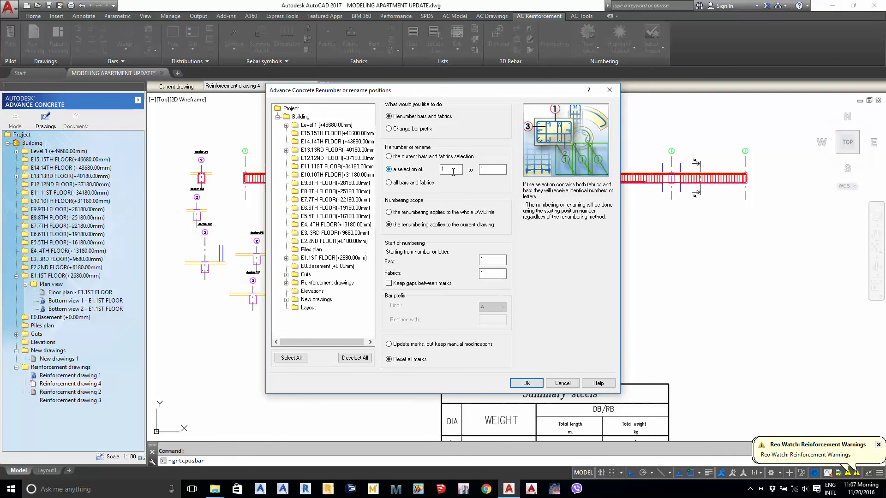
click(481, 169)
key(Tab)
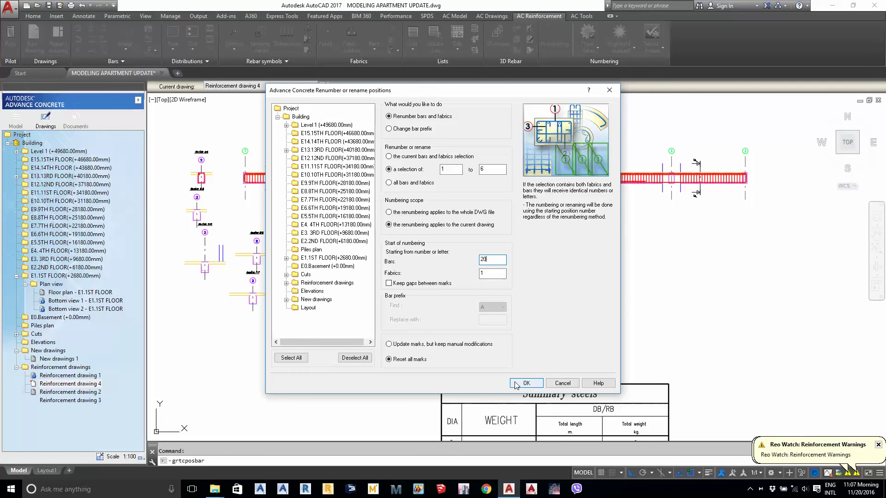
click(515, 384)
click(464, 260)
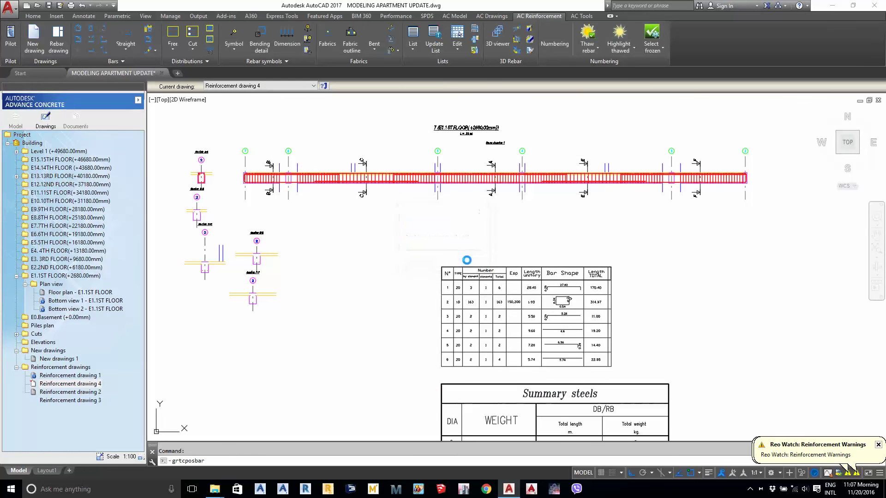
Update the bar list with the renumbered positions and check its rows.
click(467, 266)
click(544, 87)
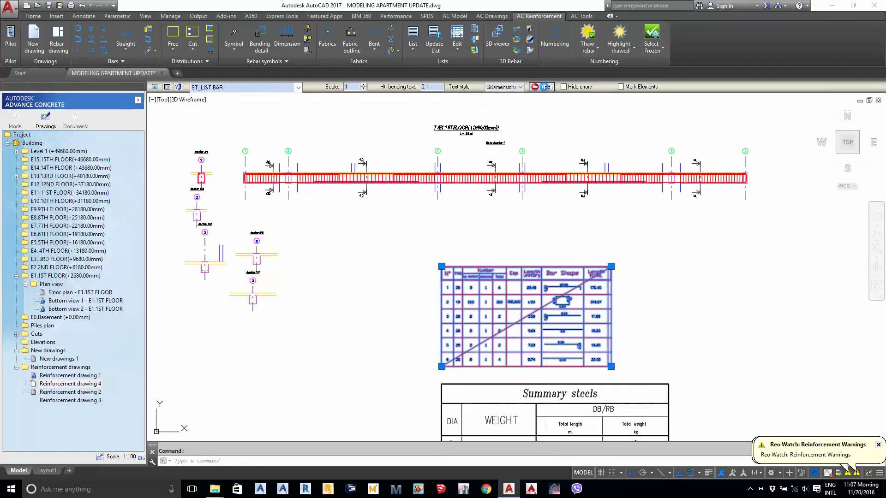
scroll(510, 259, up, 5)
key(Escape)
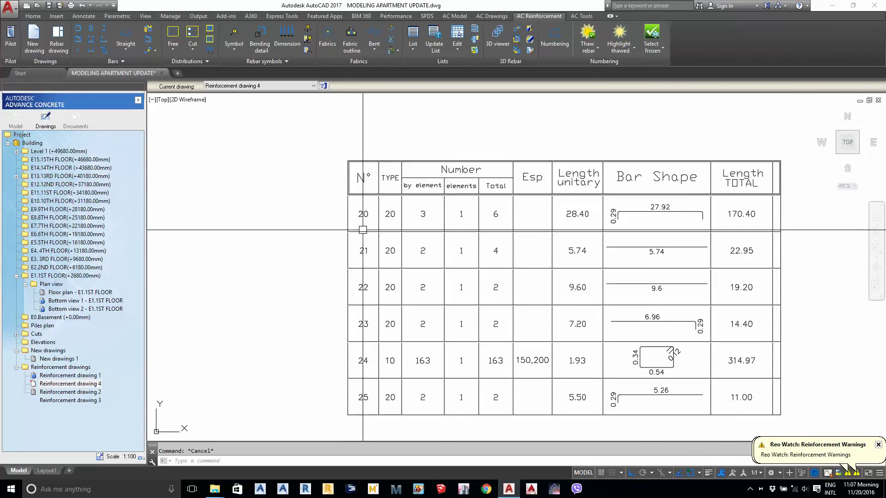
middle_drag(388, 288, 389, 236)
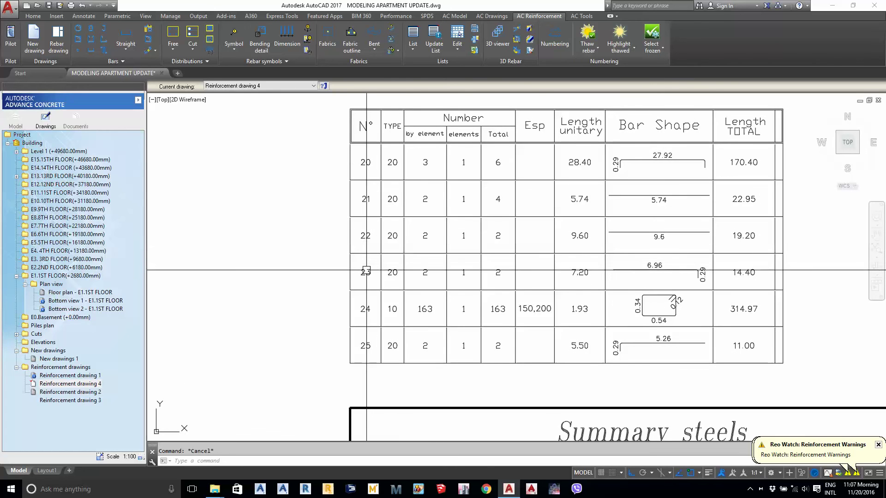
scroll(381, 348, down, 2)
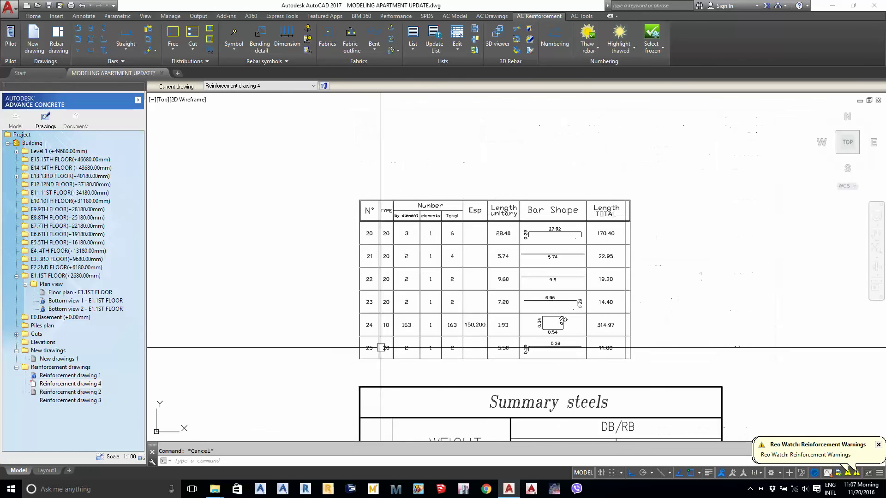
middle_drag(396, 293, 397, 306)
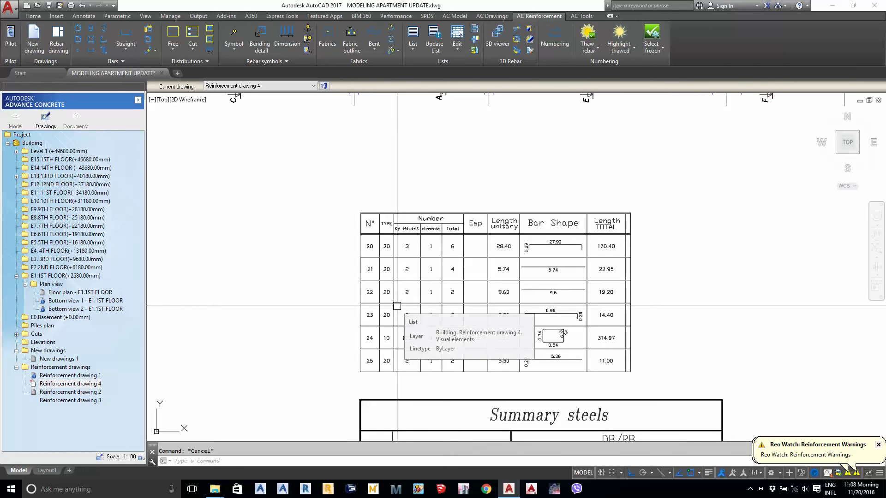
scroll(397, 306, down, 1)
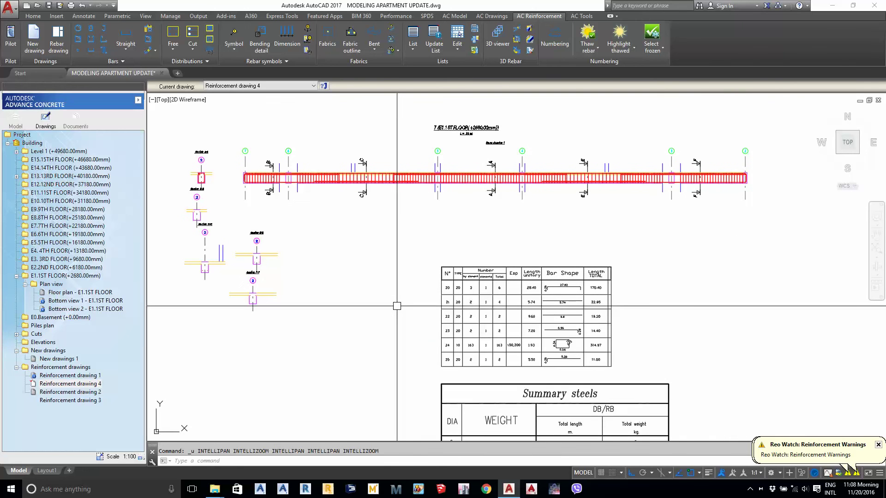
Undo the last bar list update and the renumbering of bars 1 to 6.
scroll(426, 284, up, 2)
middle_drag(433, 305, 458, 195)
key(ctrl+z)
scroll(444, 287, up, 3)
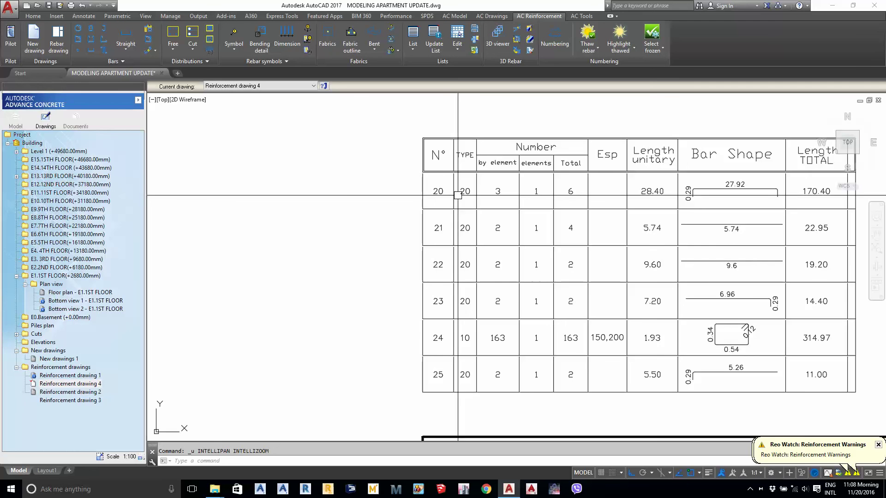
middle_drag(473, 223, 478, 190)
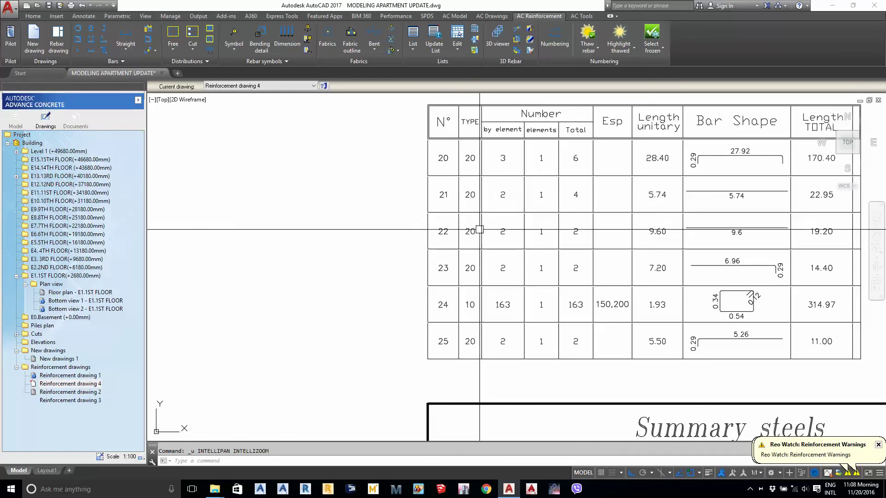
middle_drag(479, 229, 479, 248)
key(ctrl+z)
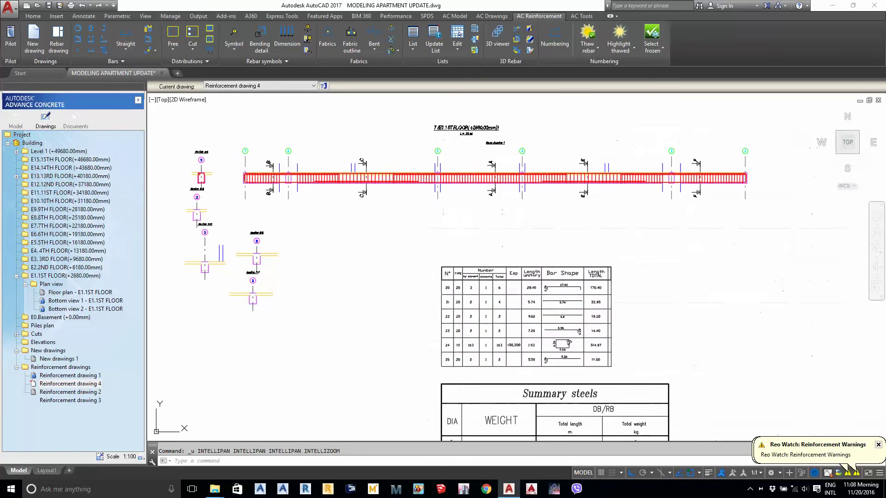
key(ctrl+z)
key(ctrl+z)
key(ctrl+z)
middle_drag(488, 285, 459, 226)
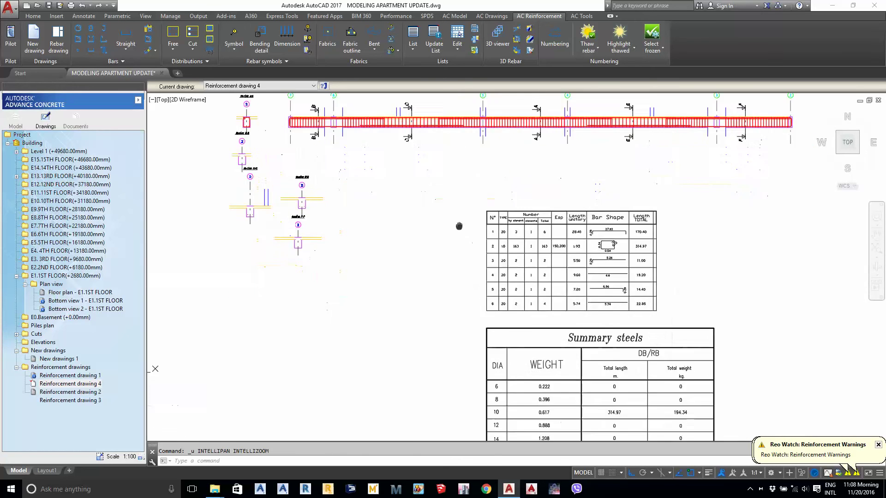
Renumber a selection of bars from 0 to 1000 in the current drawing, with bar numbering starting from 20.
scroll(417, 164, down, 5)
click(544, 33)
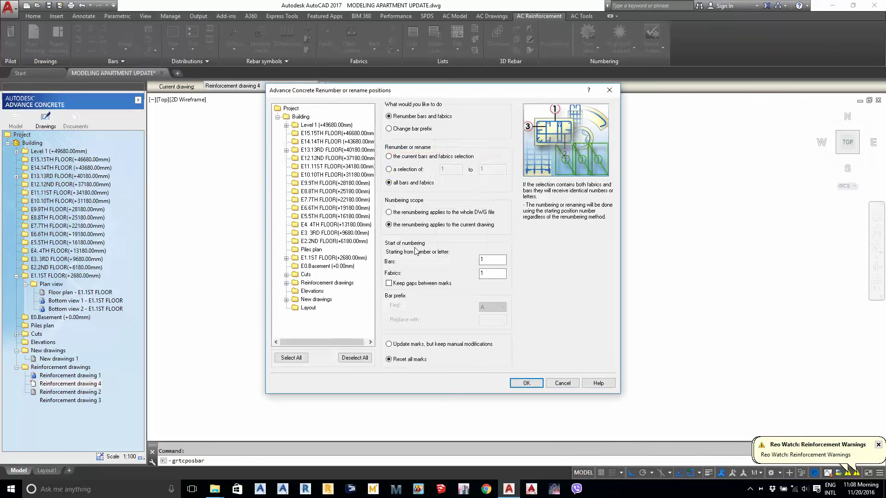
click(389, 169)
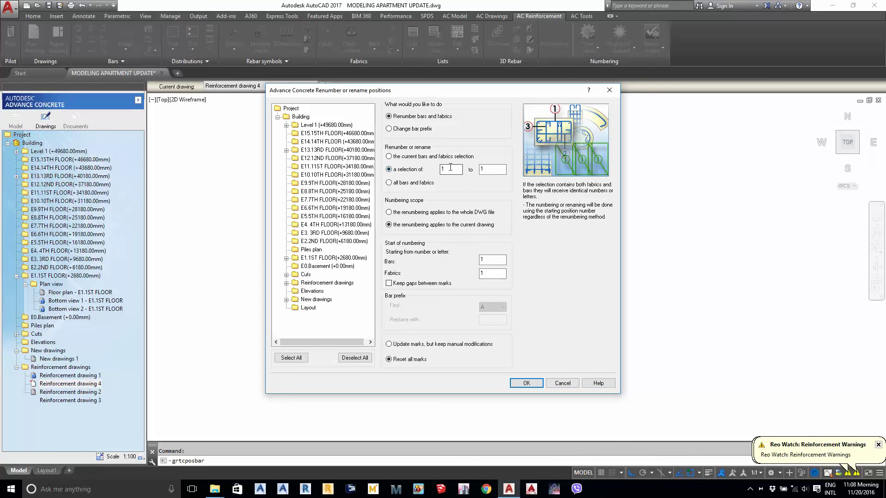
key(Tab)
text(6)
double_click(482, 260)
double_click(452, 170)
click(483, 260)
double_click(483, 169)
double_click(495, 261)
text(20)
mouse_move(468, 92)
mouse_down()
mouse_move(39, 211)
mouse_move(180, 96)
mouse_move(398, 6)
mouse_move(438, 9)
mouse_up()
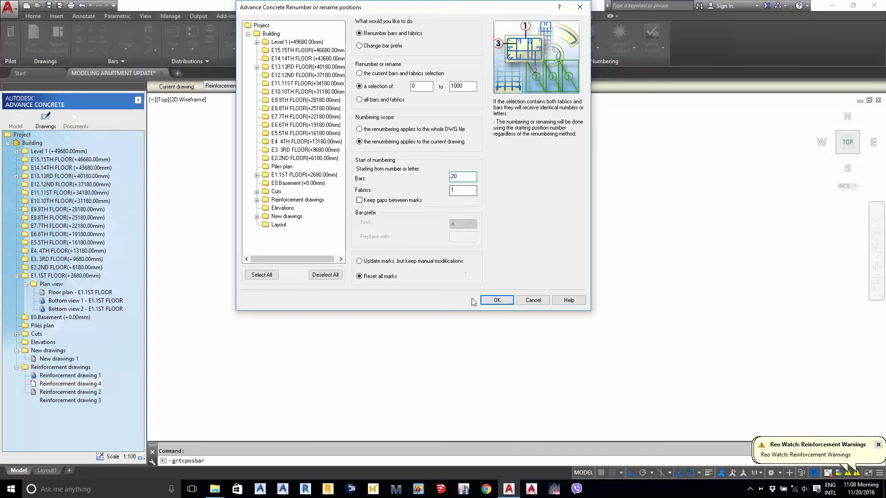
click(496, 300)
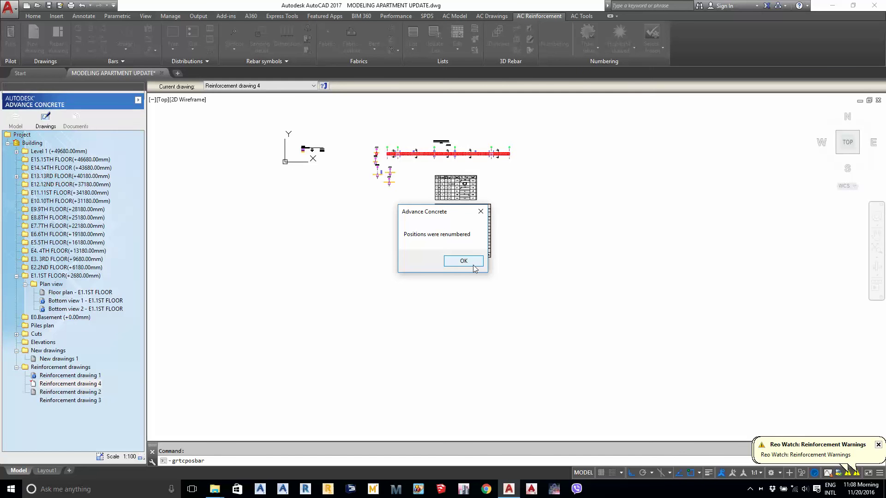
click(473, 266)
Update the outdated bar list with the numbering from the 0 to 1000 range.
scroll(457, 198, up, 3)
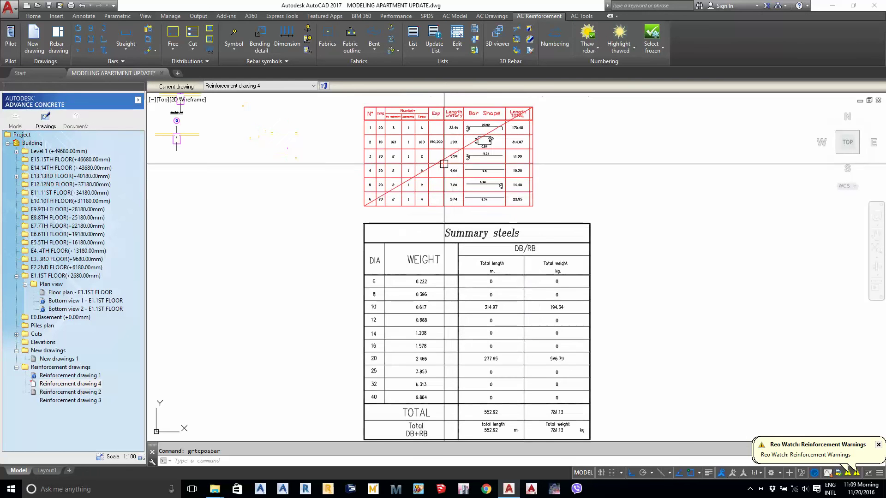
click(445, 160)
click(544, 88)
scroll(366, 119, up, 2)
middle_drag(375, 184, 394, 253)
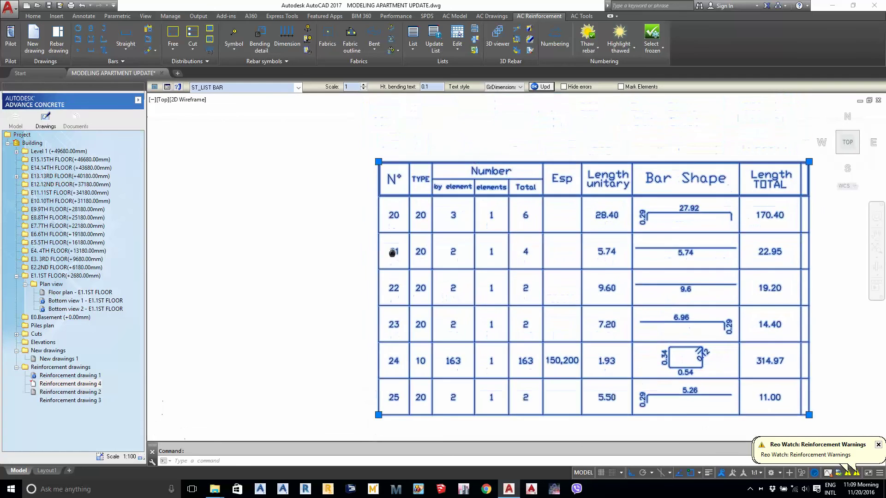
key(Escape)
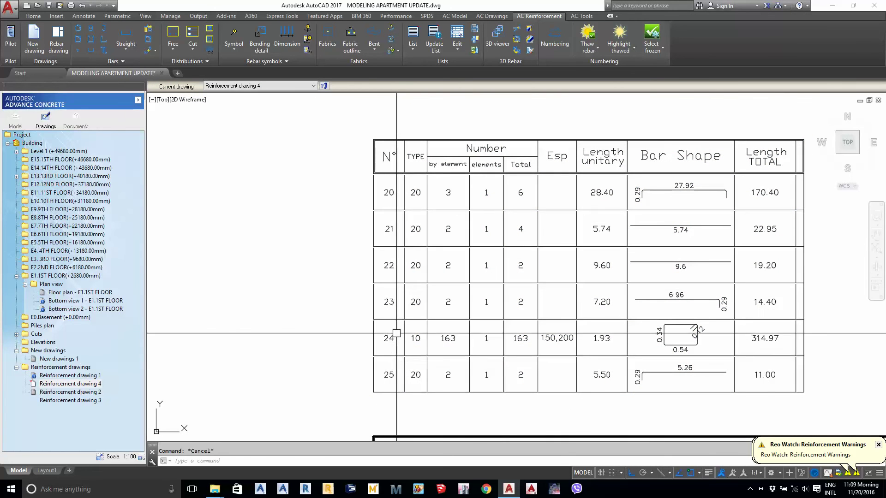
Examine the position numbers and order of the bars in the updated bar list.
click(389, 208)
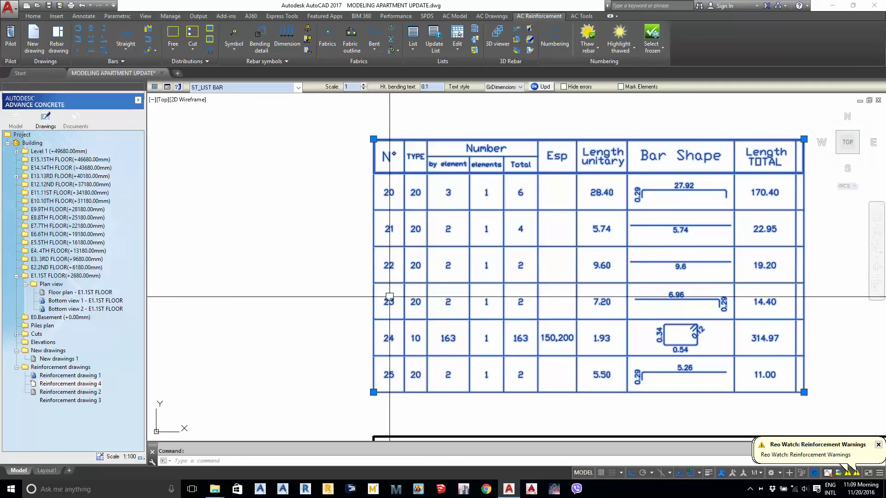
key(Escape)
scroll(394, 272, down, 2)
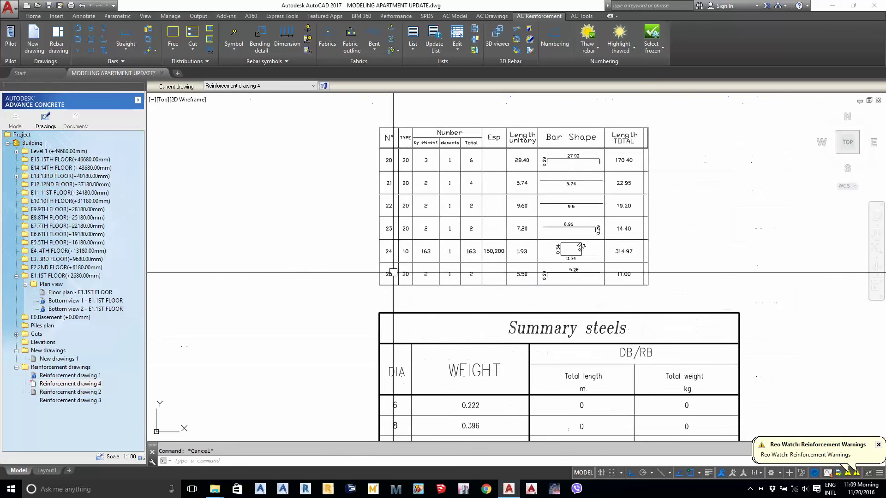
scroll(399, 196, up, 4)
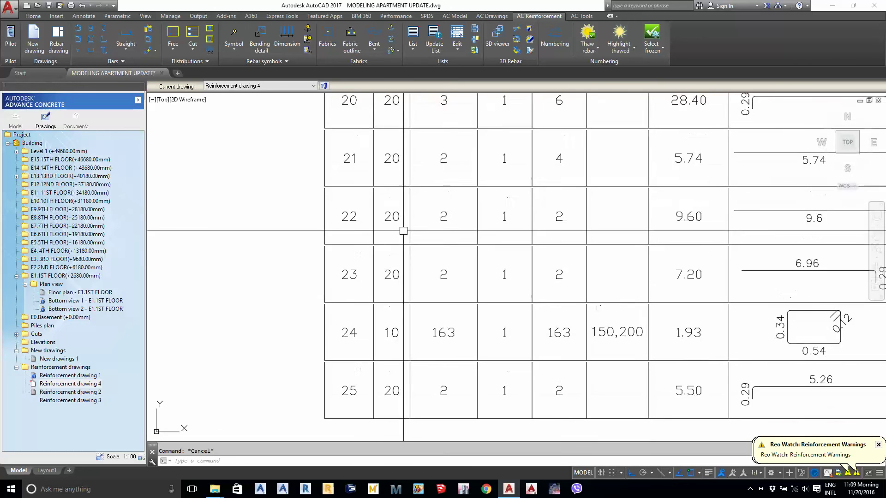
scroll(406, 222, down, 2)
scroll(408, 217, down, 4)
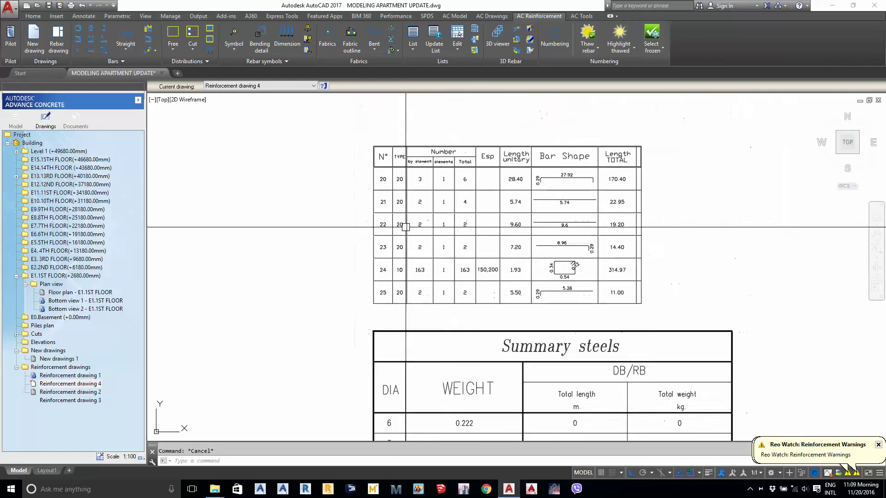
scroll(410, 207, down, 6)
scroll(397, 157, up, 4)
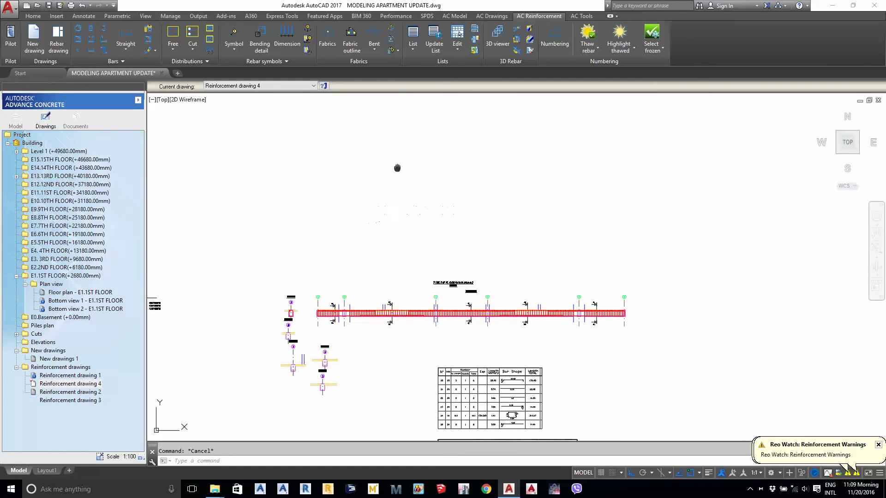
Window-select the beam reinforcement, its sections and the bar list, and show them in the 3D viewer.
middle_click(395, 162)
middle_click(395, 162)
scroll(380, 296, down, 2)
click(368, 154)
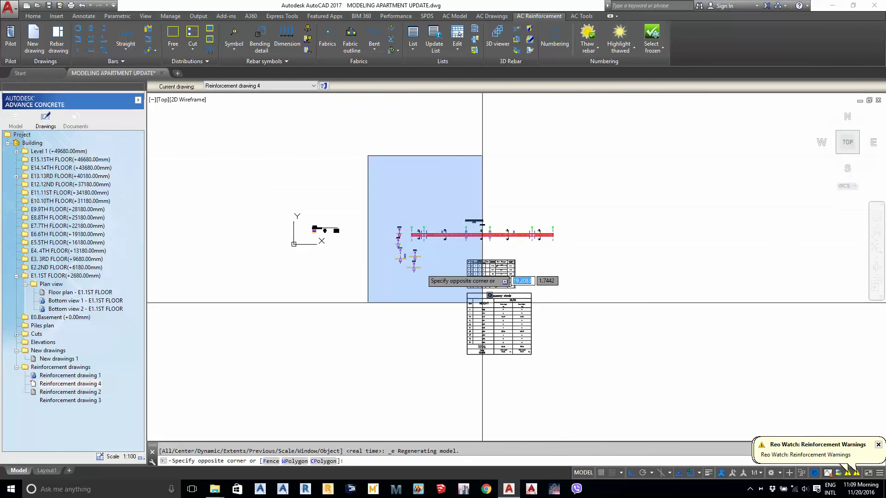
click(598, 297)
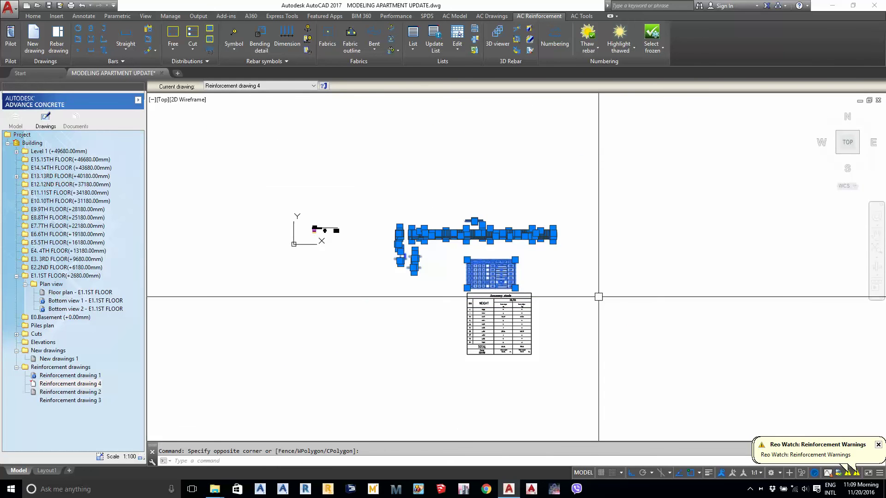
click(497, 36)
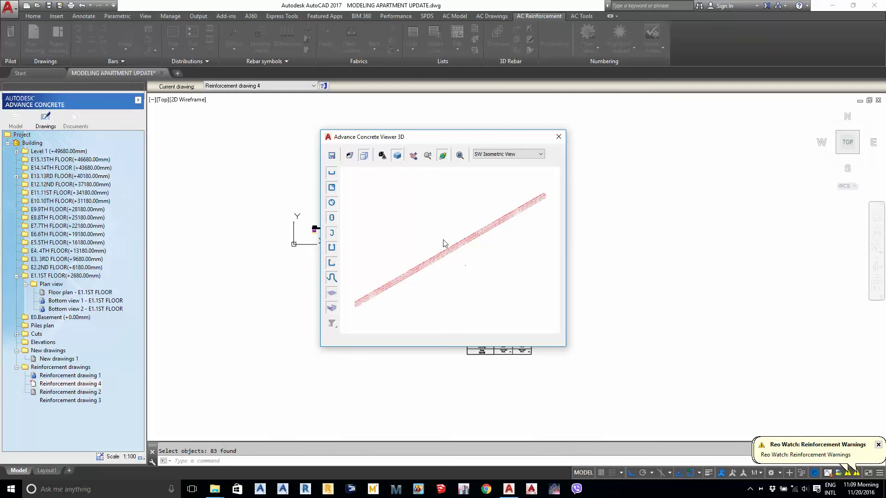
Enlarge the 3D viewer to nearly full screen, inspect the beam's rebar cage, and close the viewer.
drag(525, 130, 525, 1)
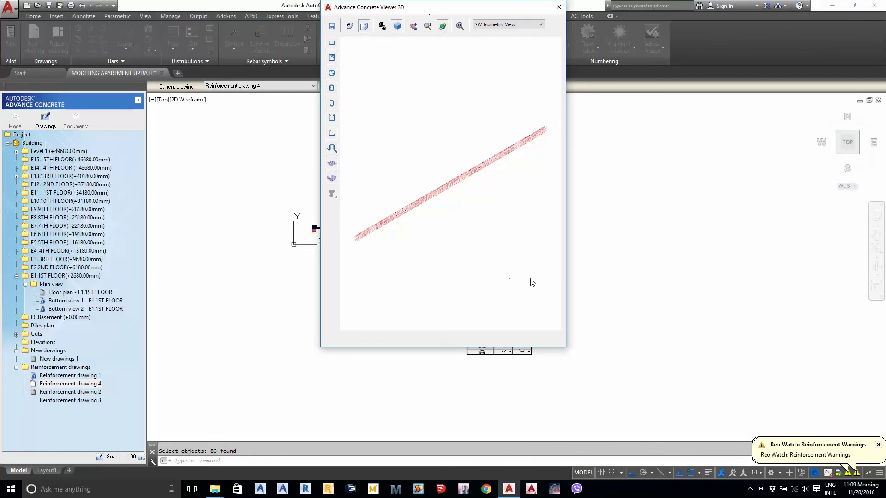
drag(566, 349, 883, 478)
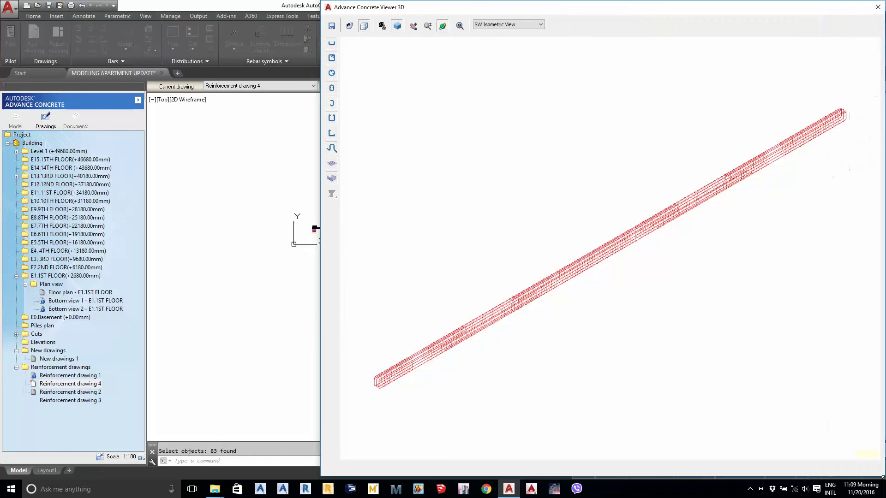
drag(320, 340, 1, 260)
scroll(427, 276, down, 2)
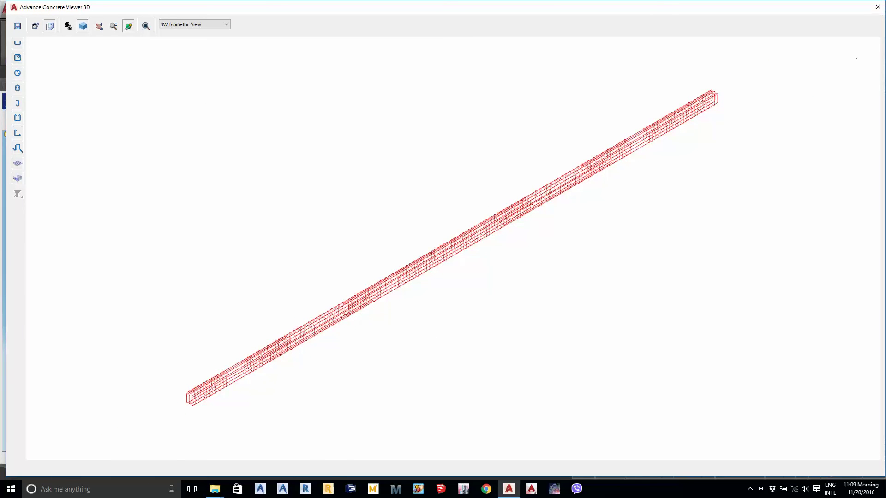
click(878, 7)
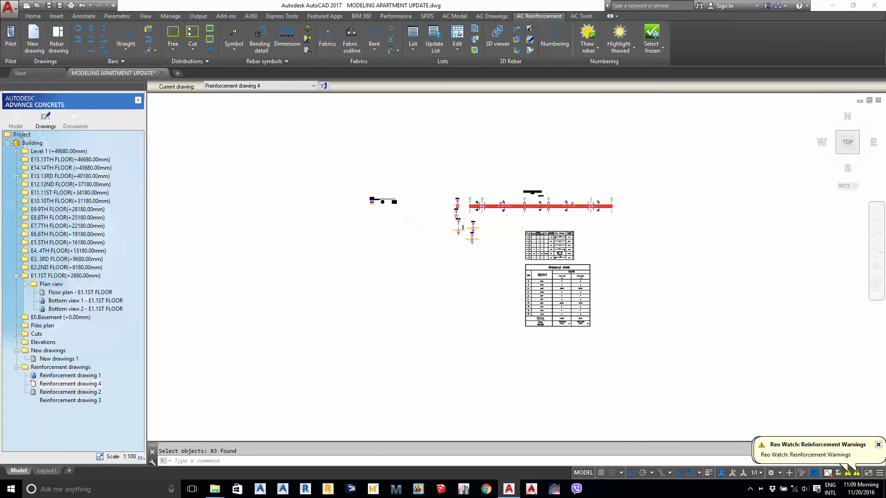